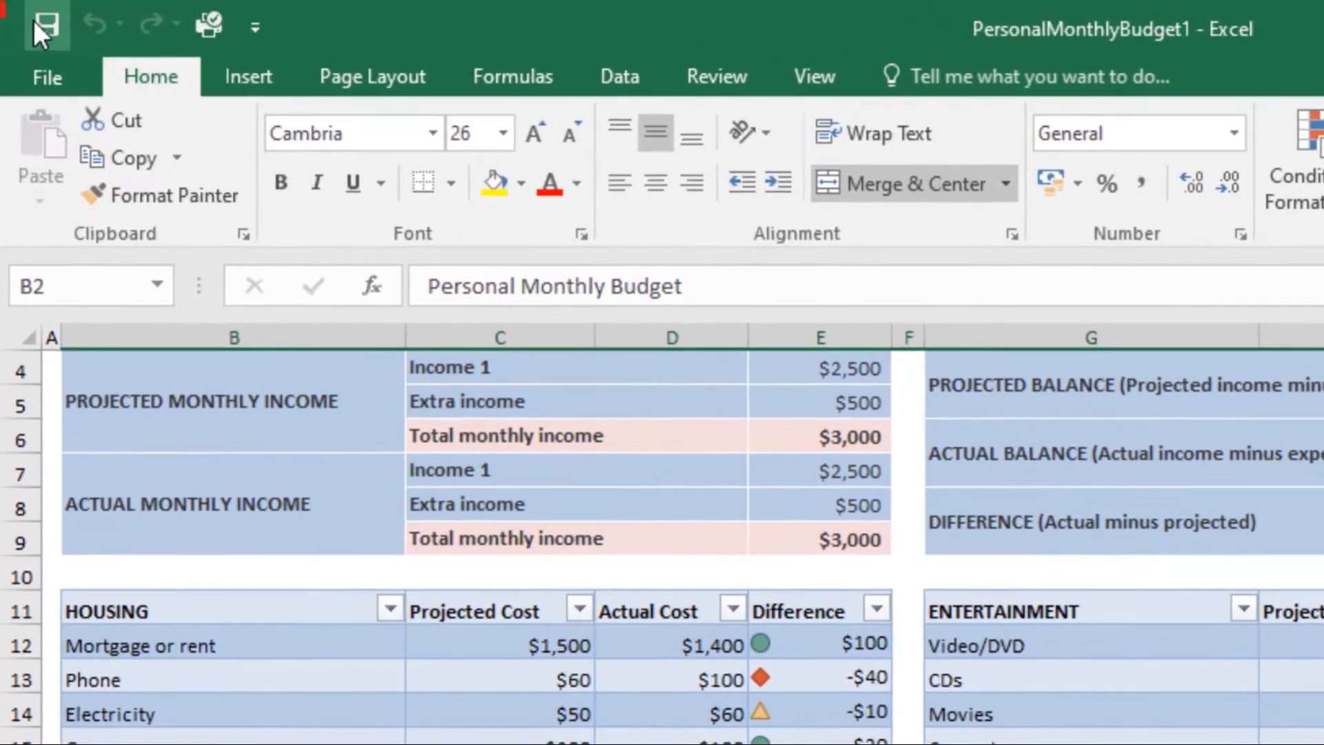
- Save the workbook to the Desktop folder as an Excel Workbook named PersonalMonthlyBudget1
click(31, 25)
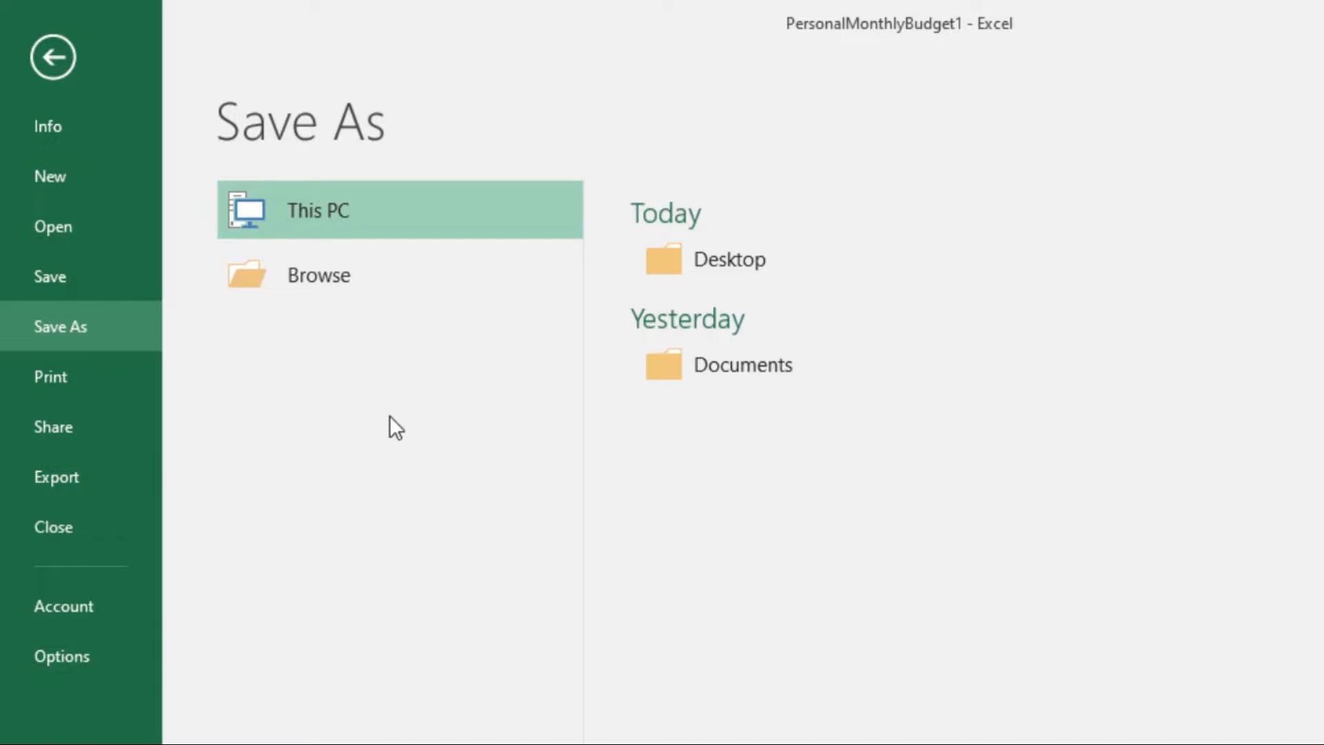
click(281, 280)
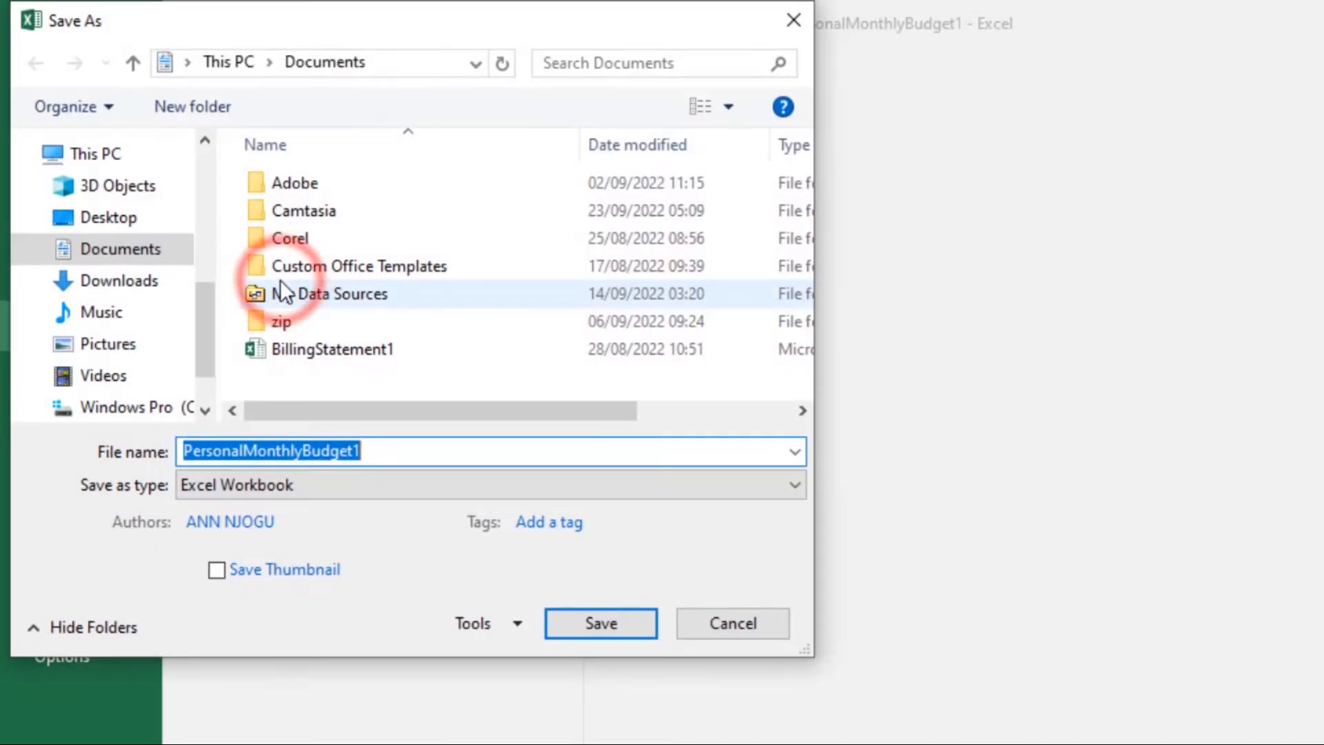
click(109, 218)
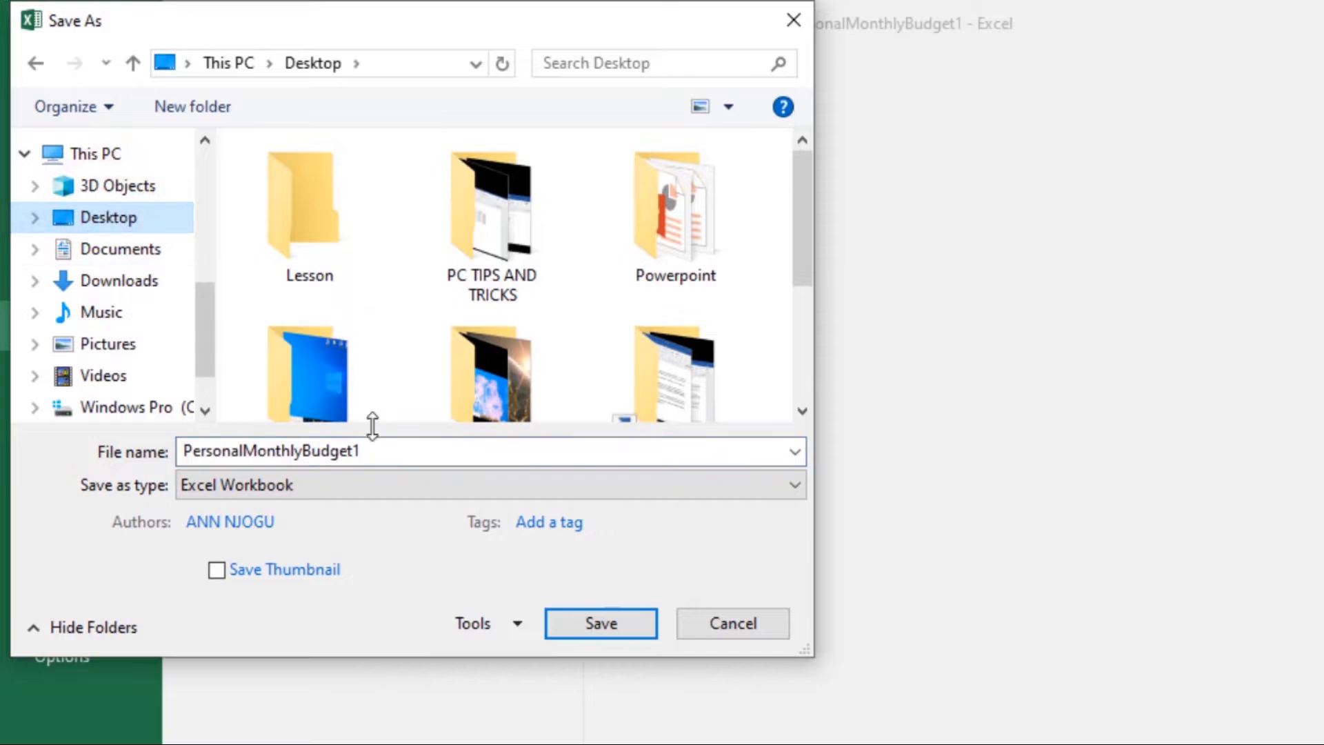
click(387, 449)
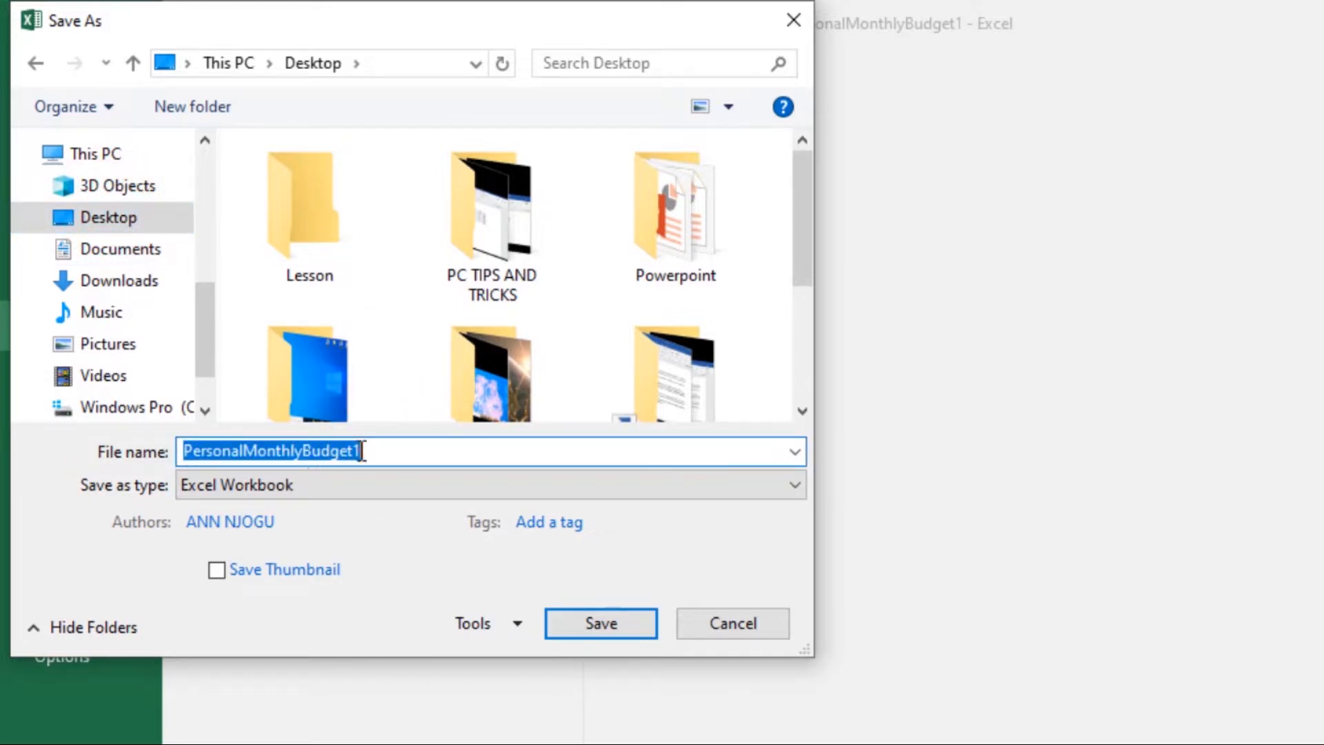
click(601, 622)
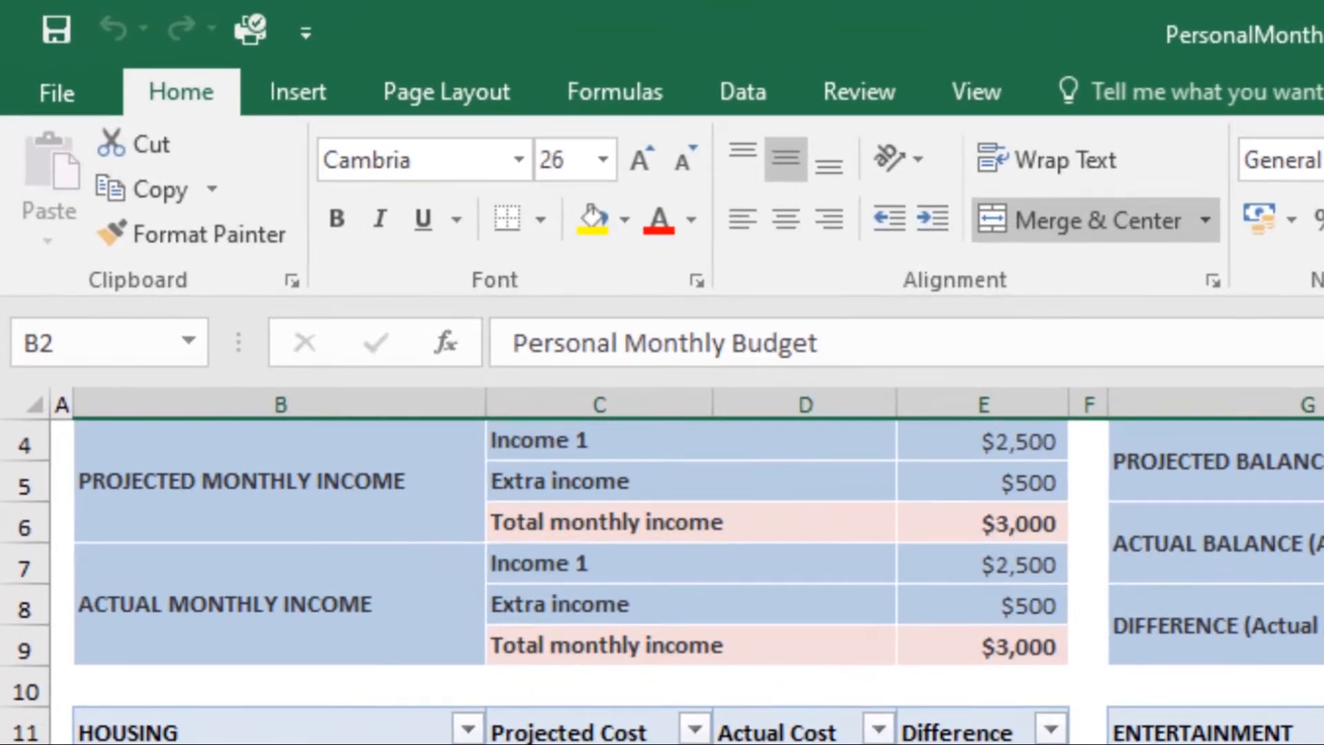
key(ctrl+s)
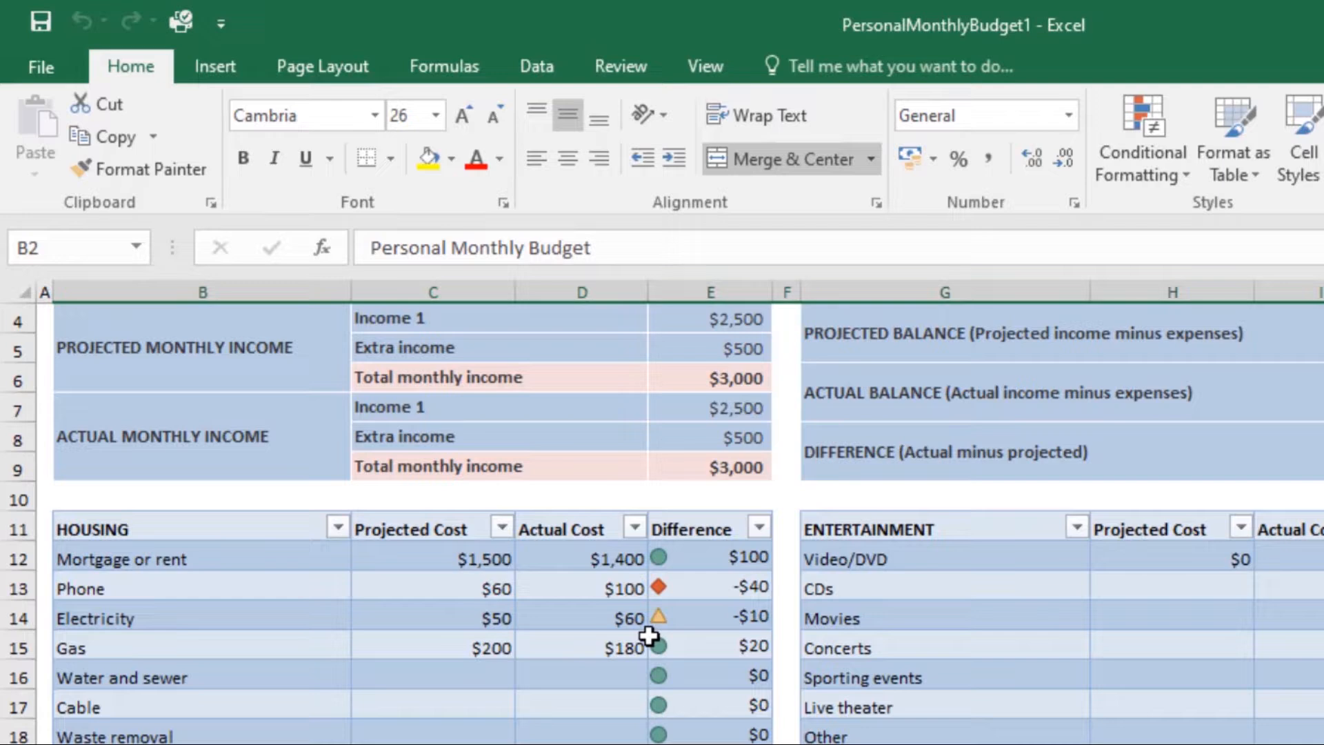
- Save a copy of the workbook to the Desktop as PersonalMonthlyBudget 2, check the saved files on the desktop and return to the workbook
click(32, 69)
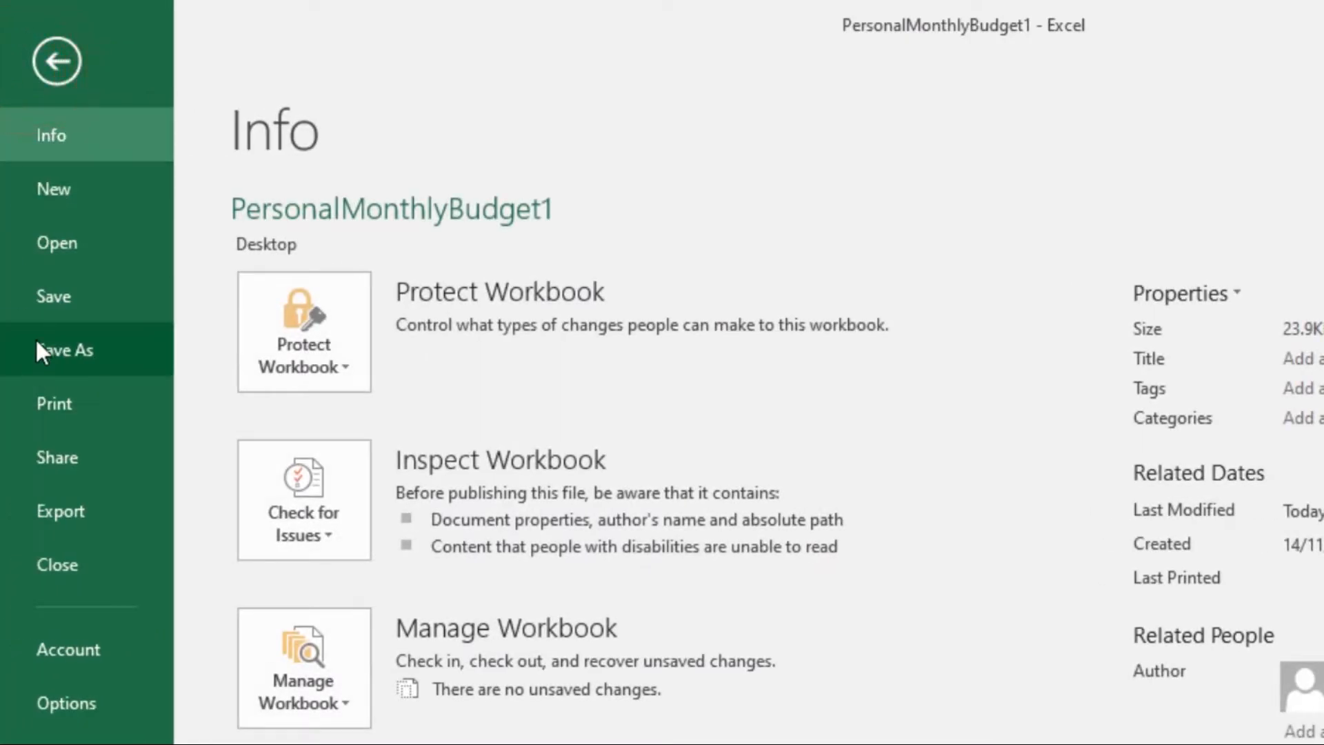
click(36, 343)
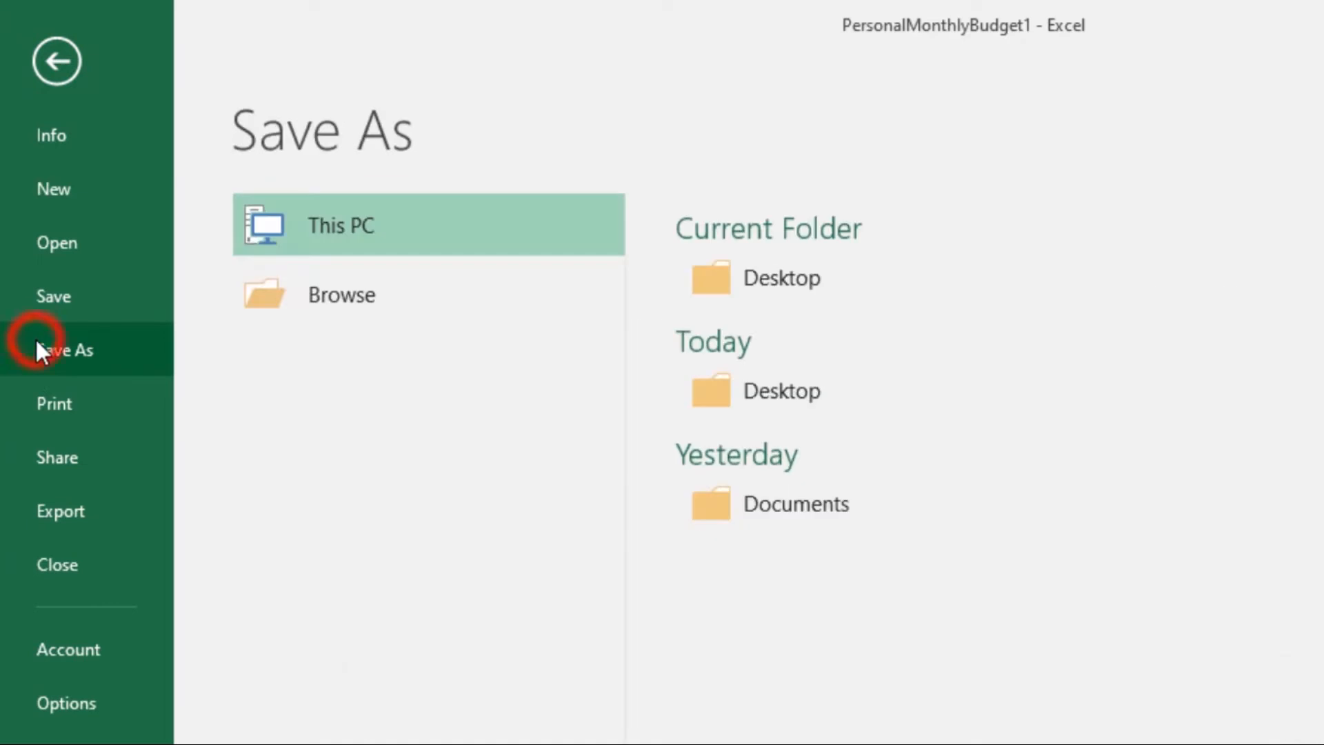
click(394, 308)
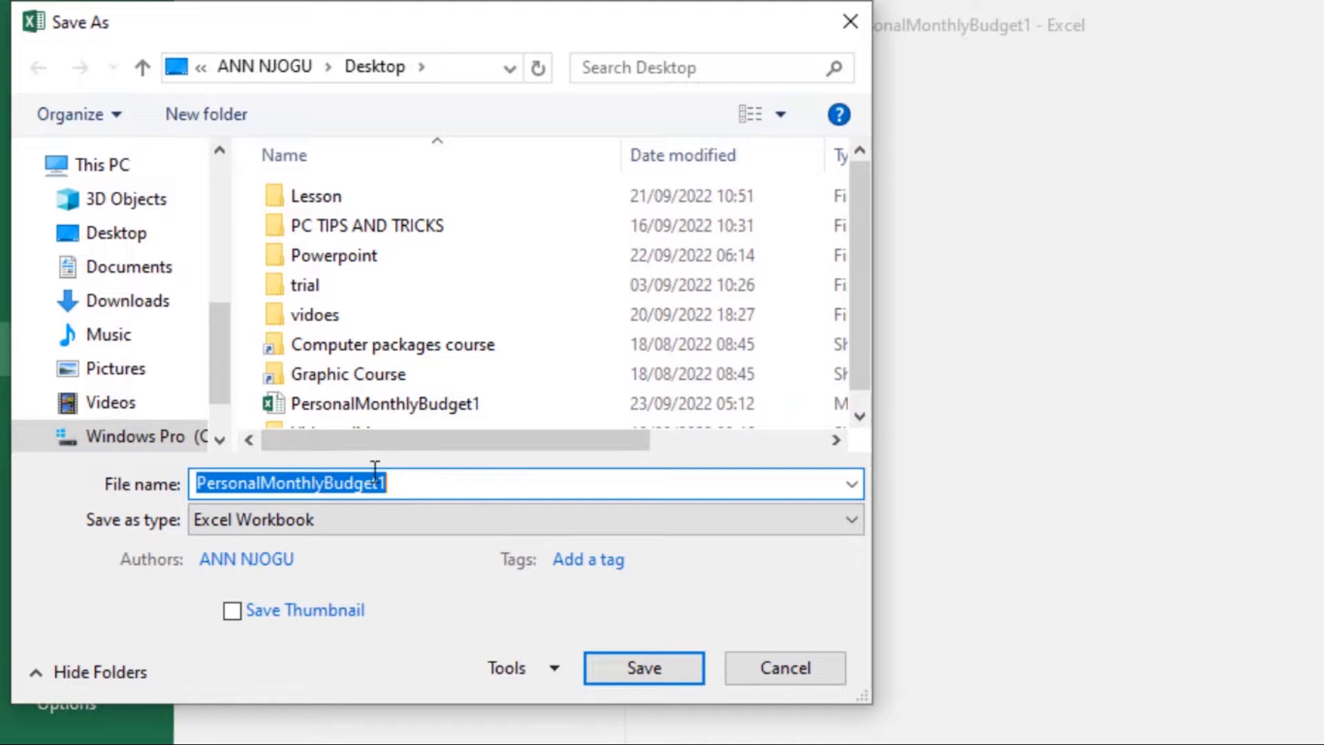
click(172, 238)
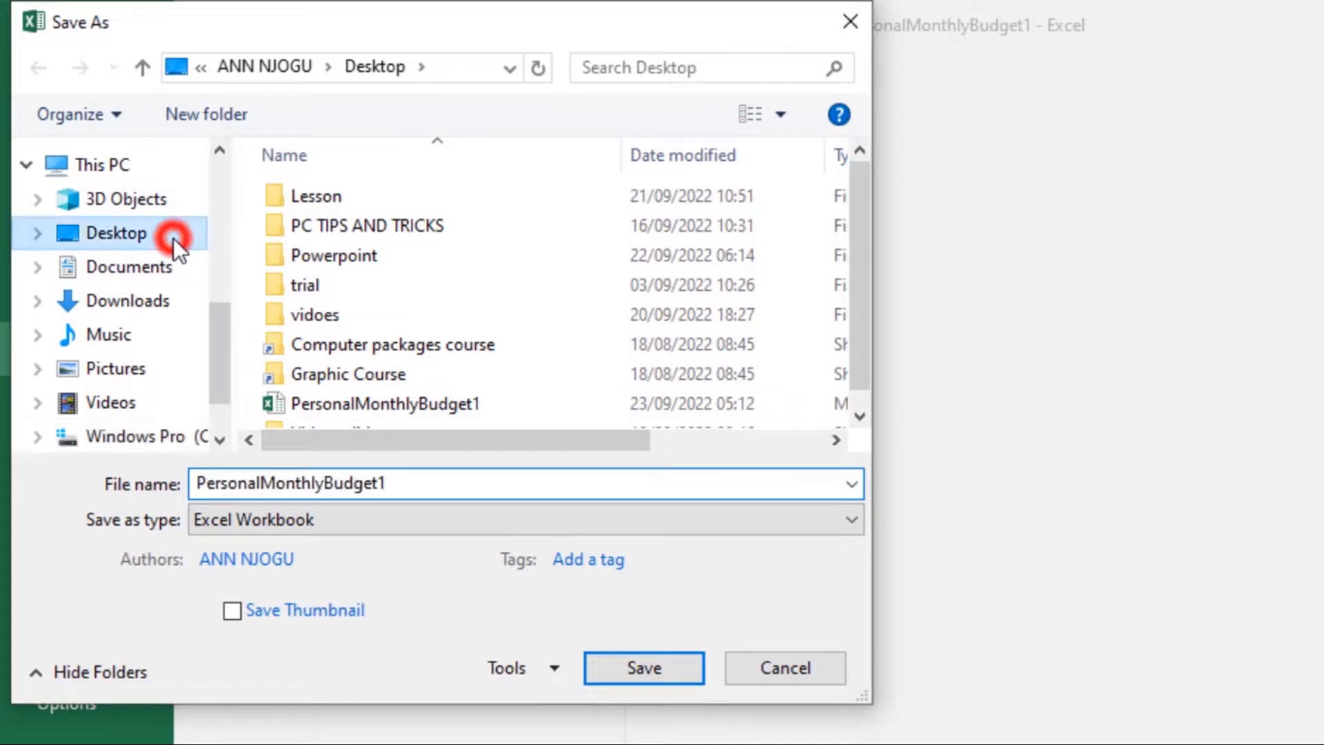
double_click(426, 483)
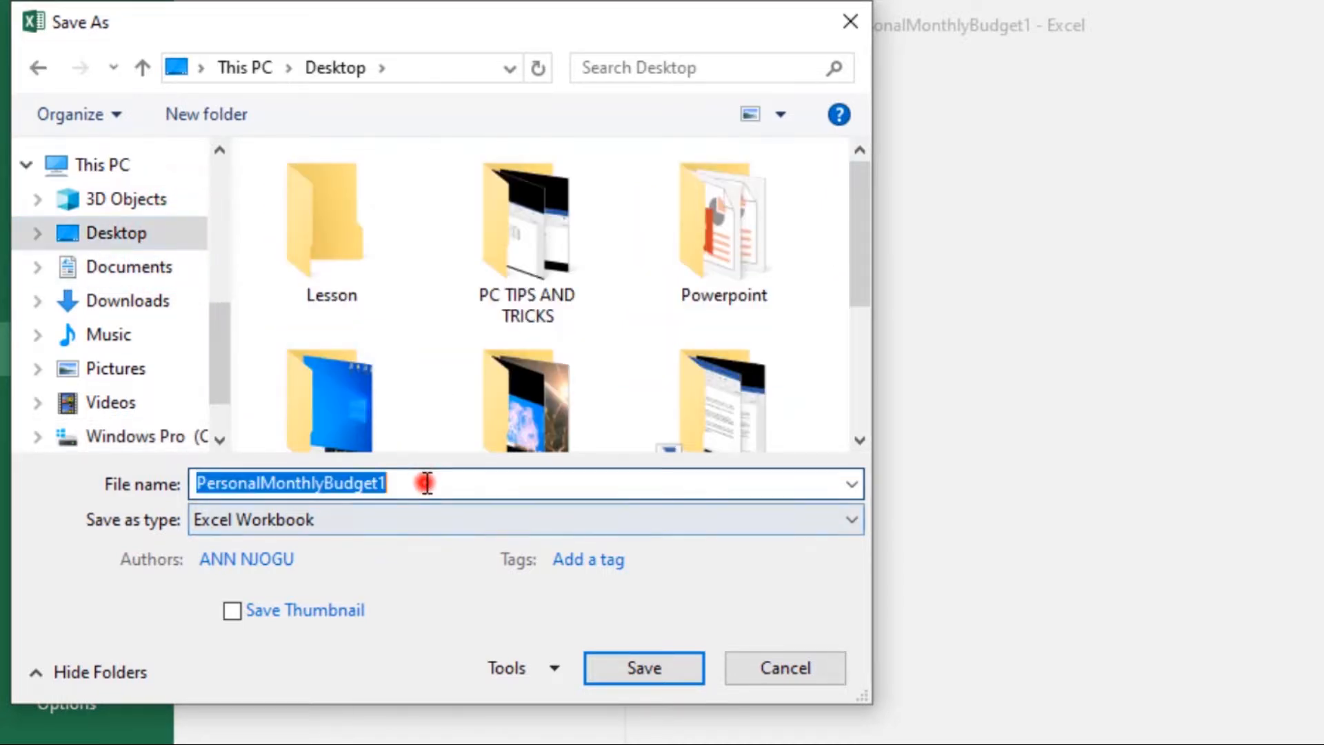
click(391, 475)
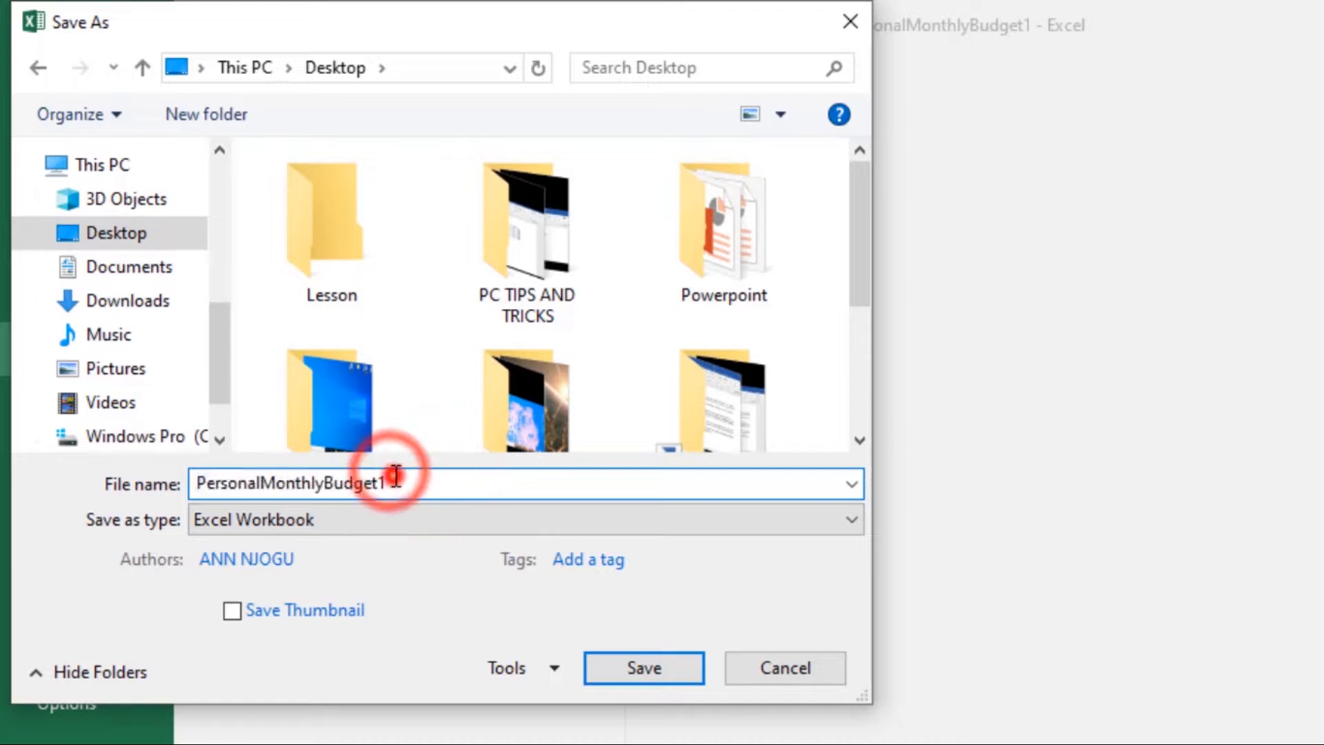
key(BackSpace)
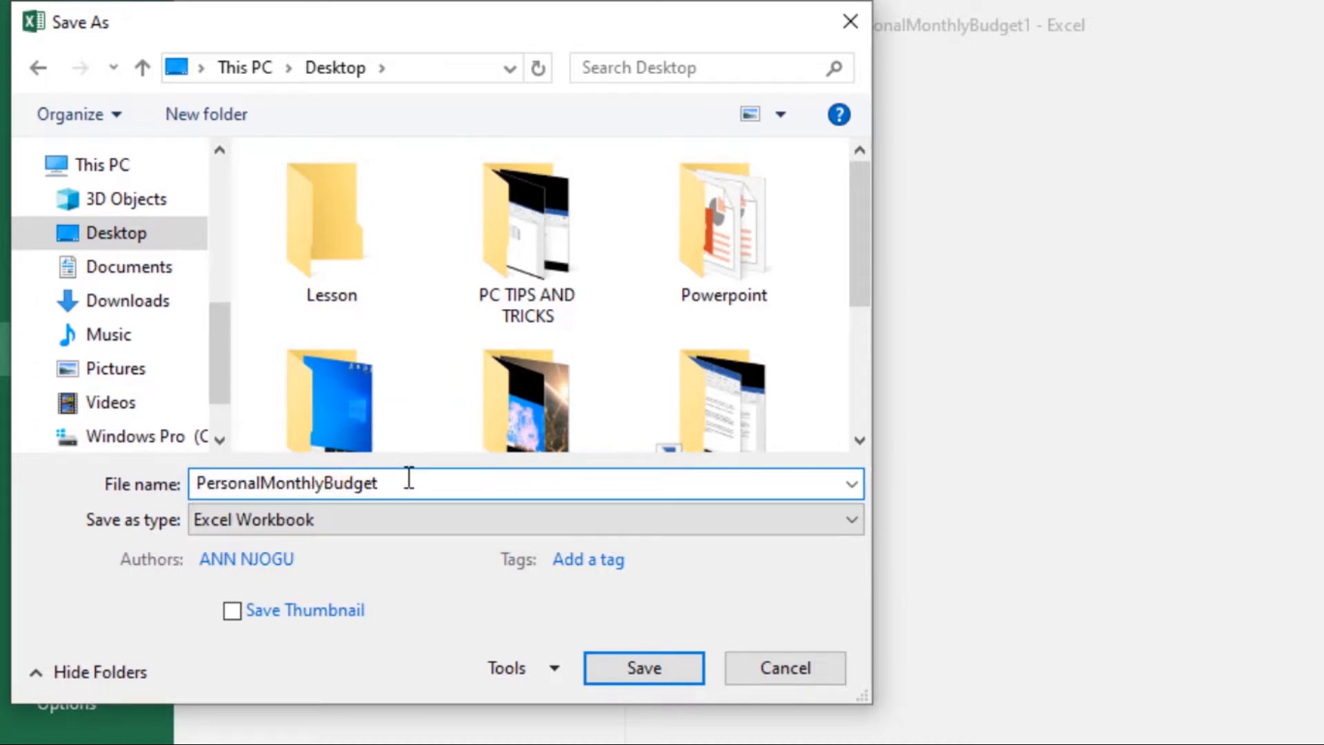
text(2)
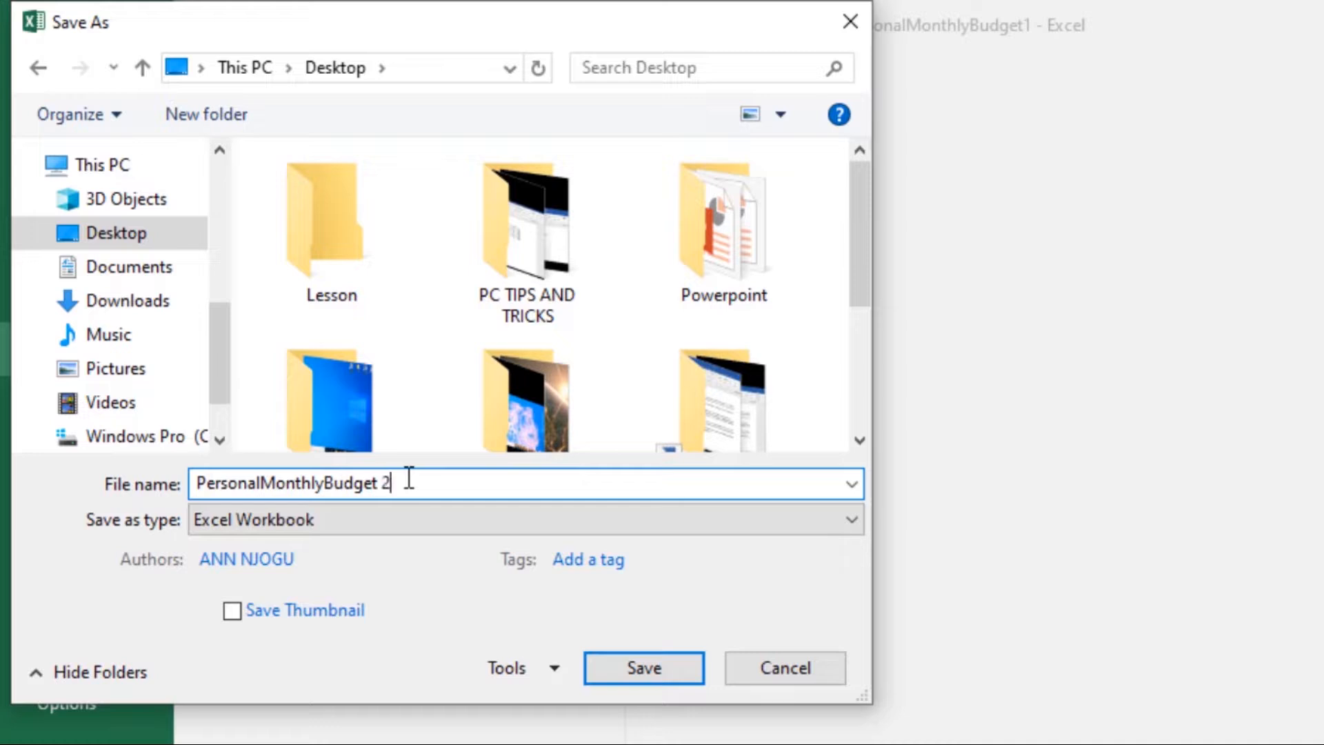
click(639, 665)
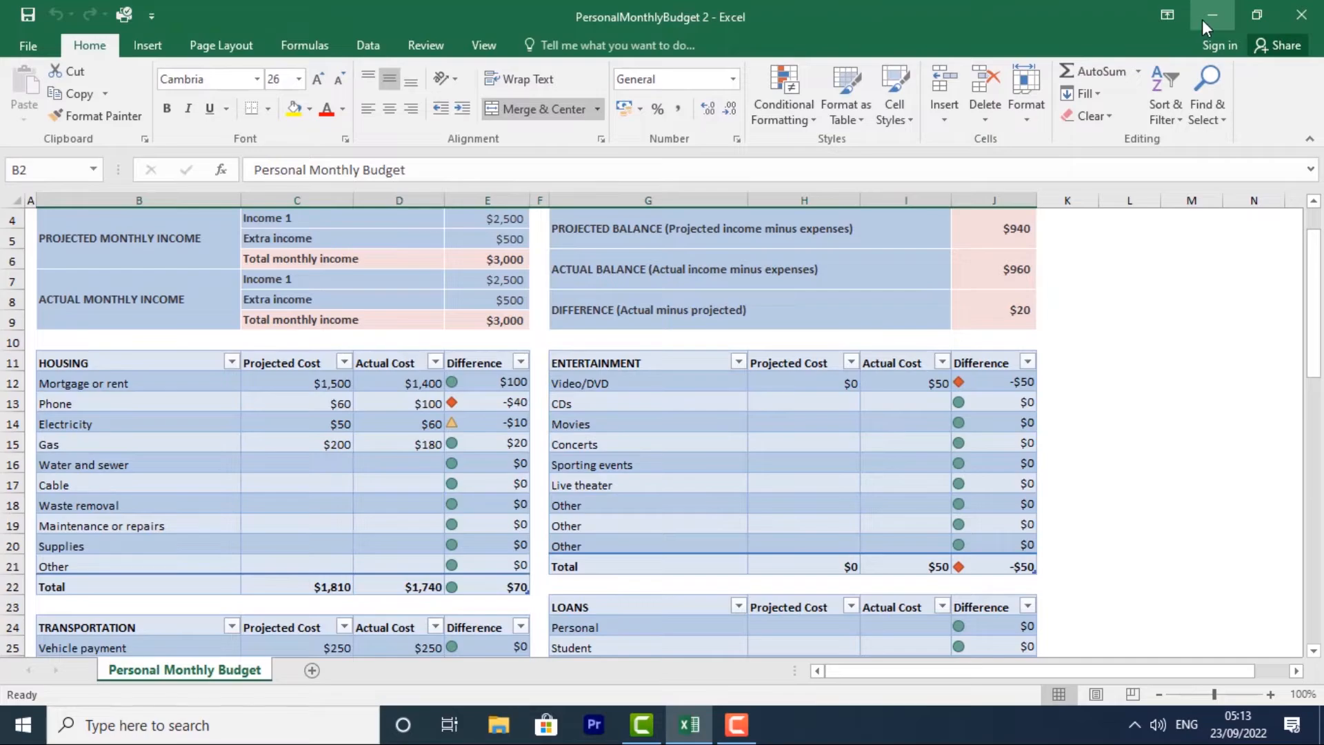
click(1208, 17)
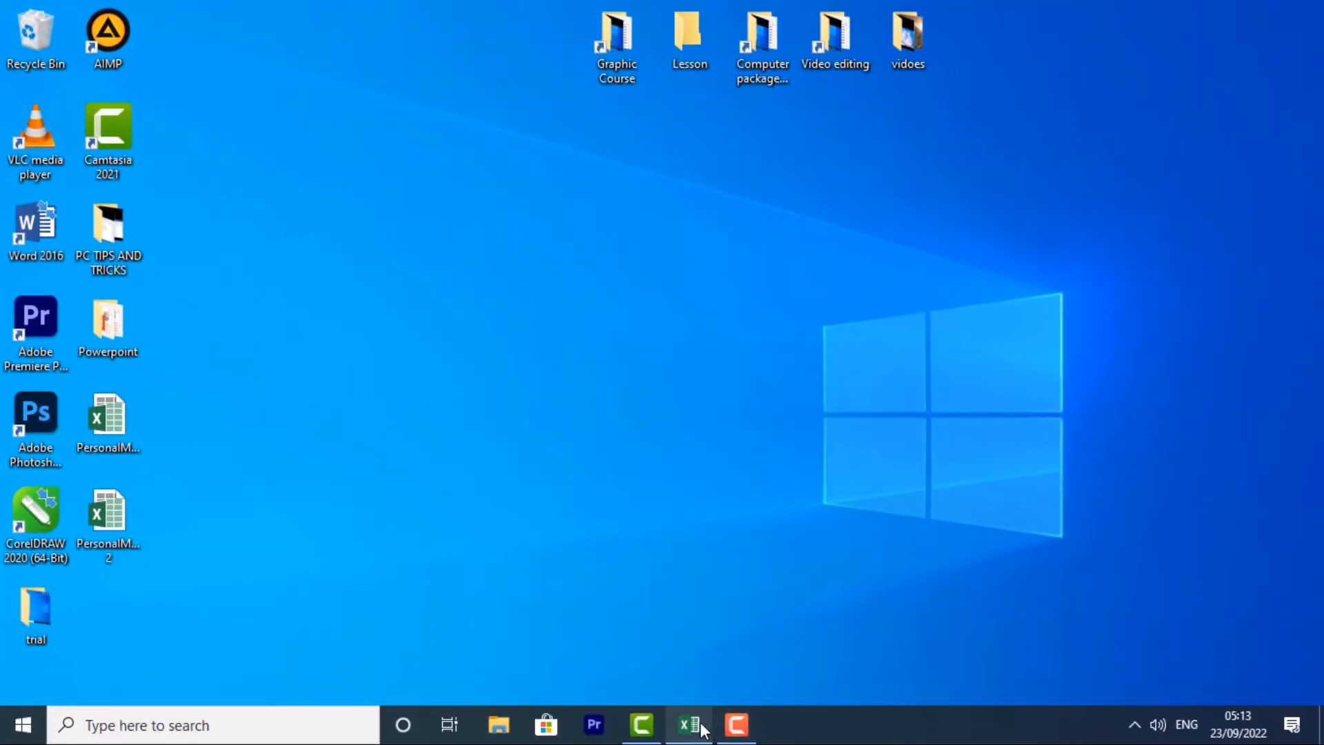
click(716, 743)
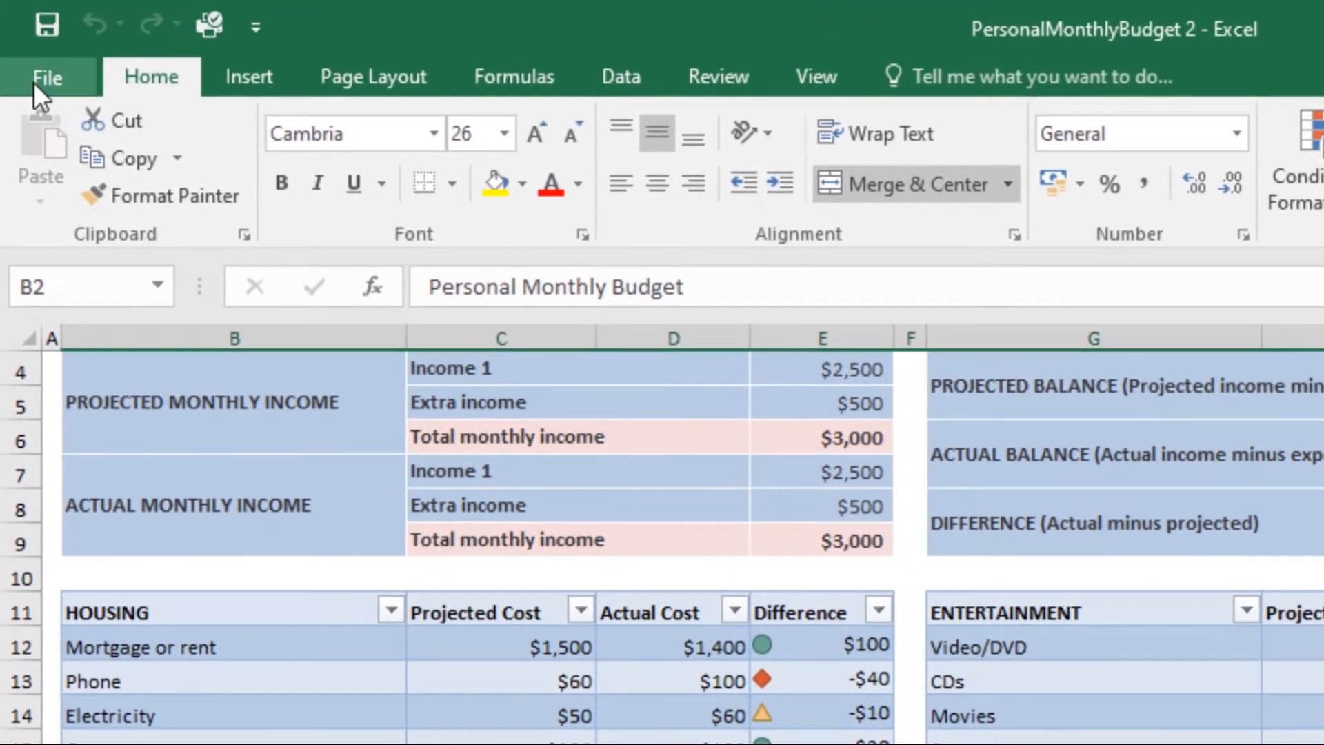
- Export the workbook to the Desktop as a PDF named PersonalMonthlyBudget 3
click(32, 81)
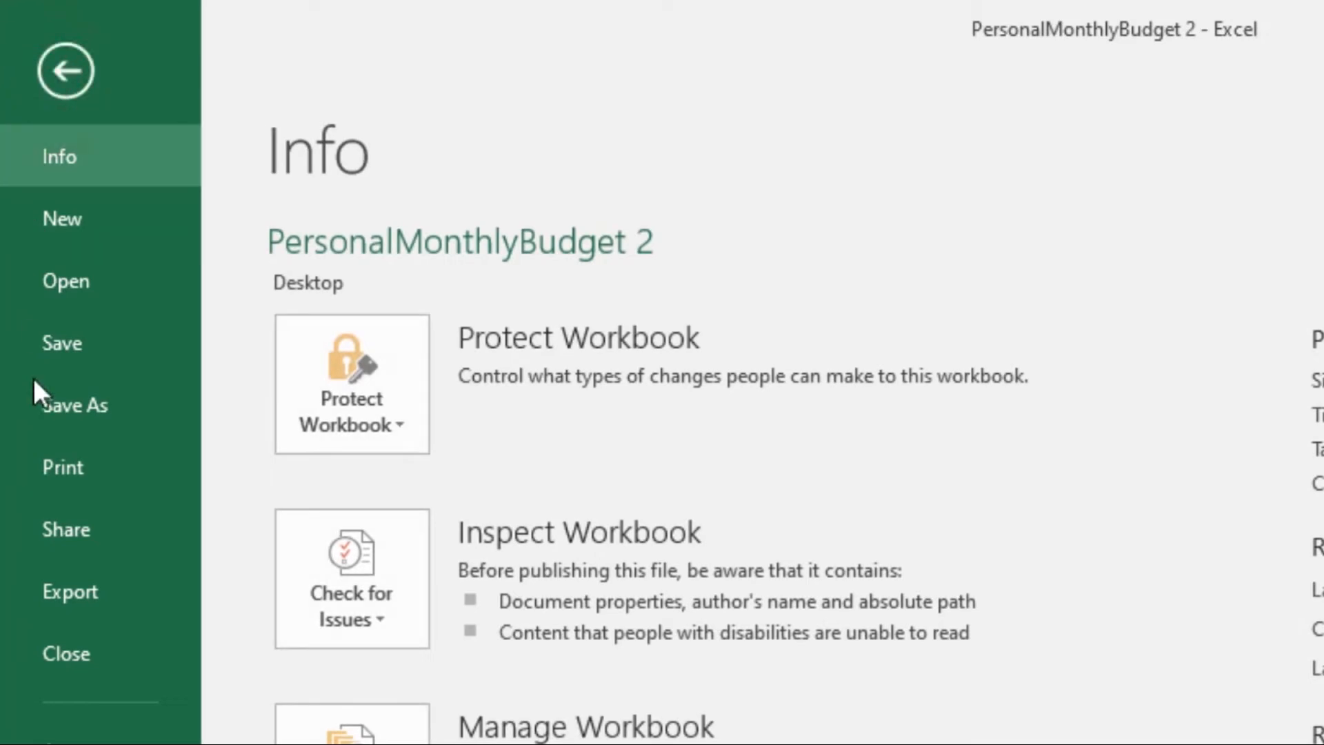
click(84, 584)
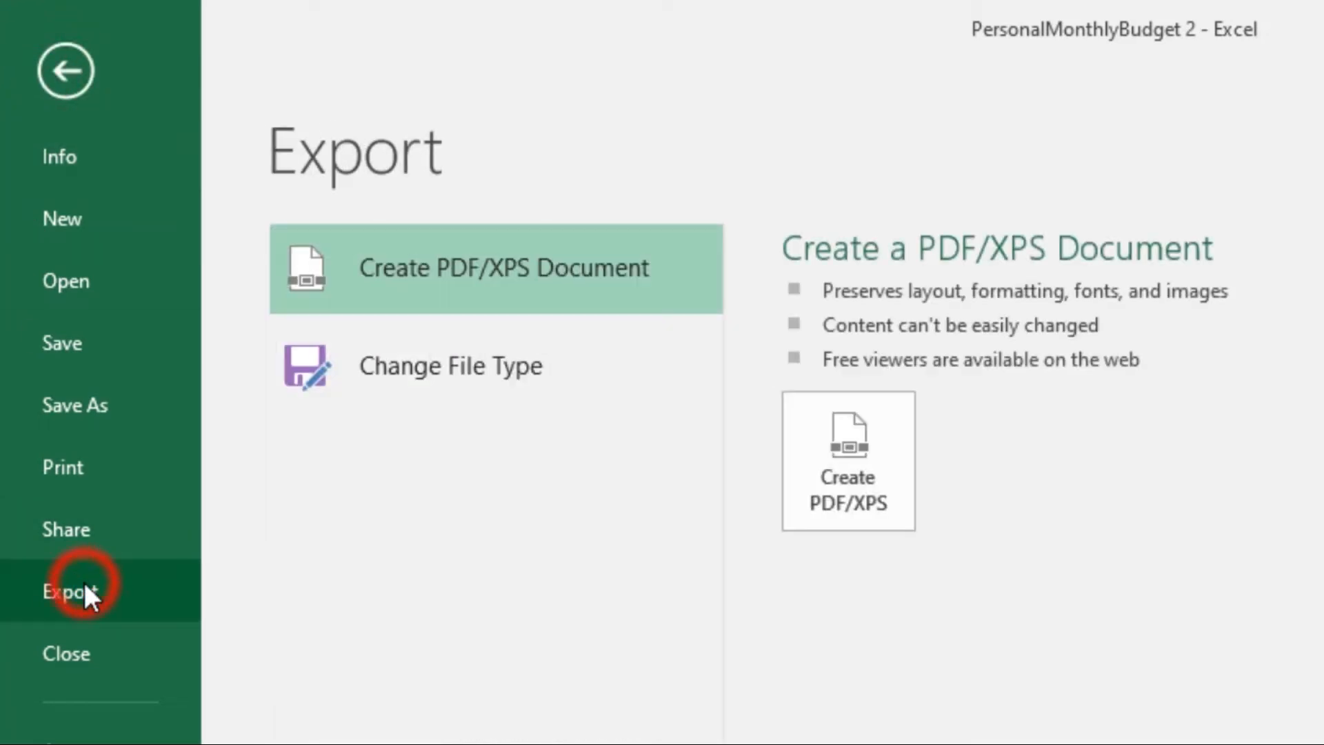
click(424, 265)
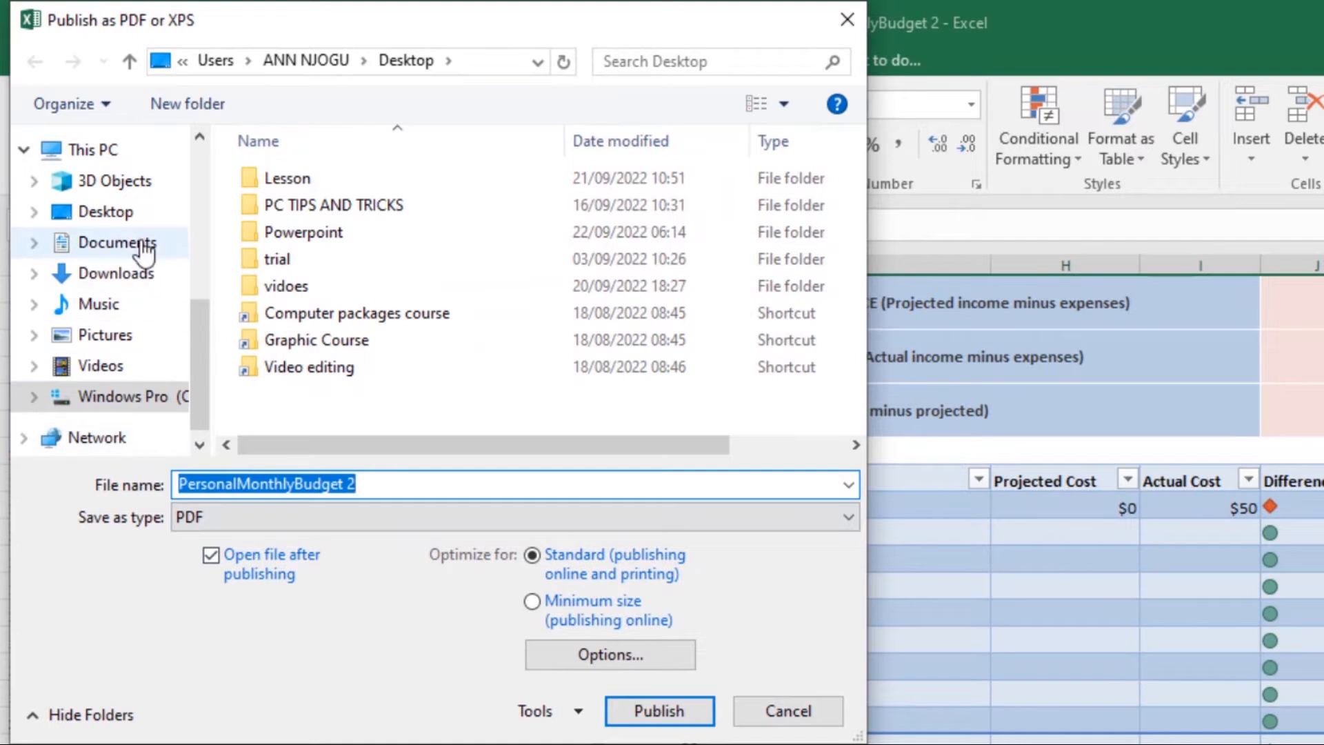
click(156, 268)
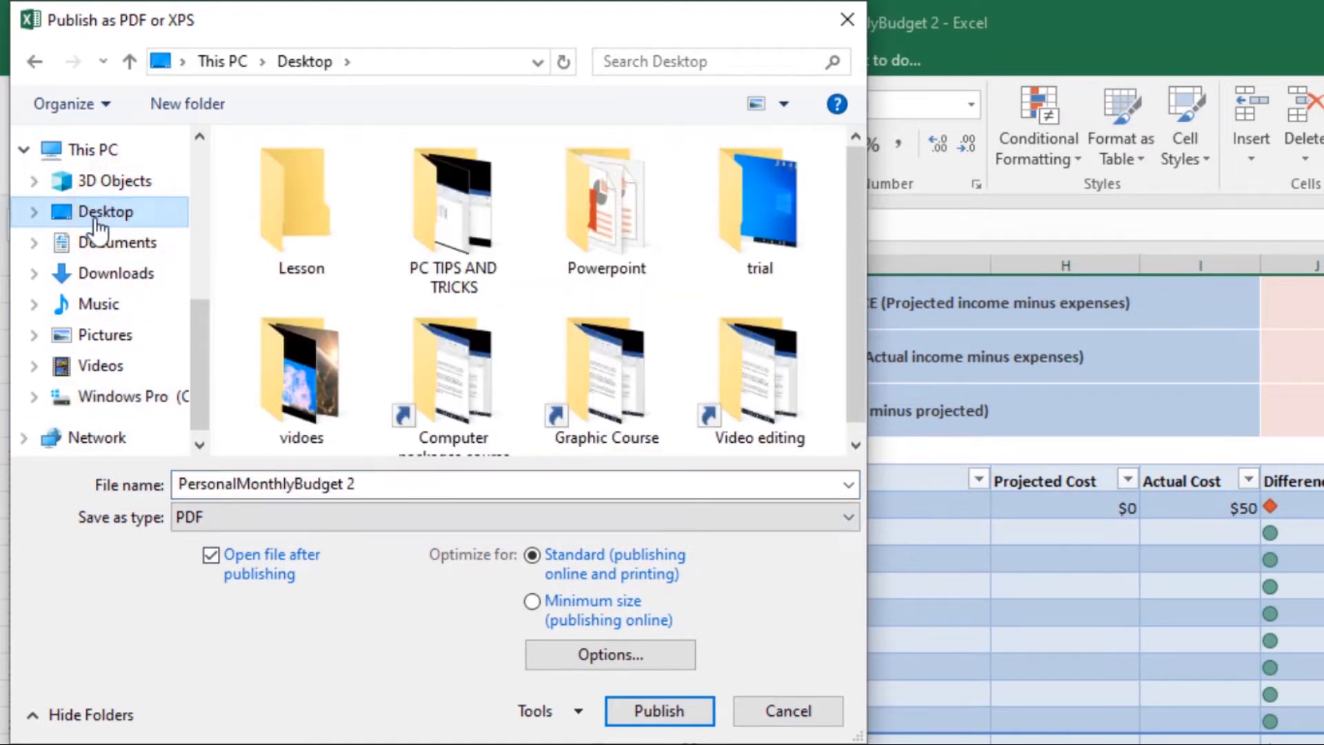
click(358, 485)
click(358, 485)
click(356, 482)
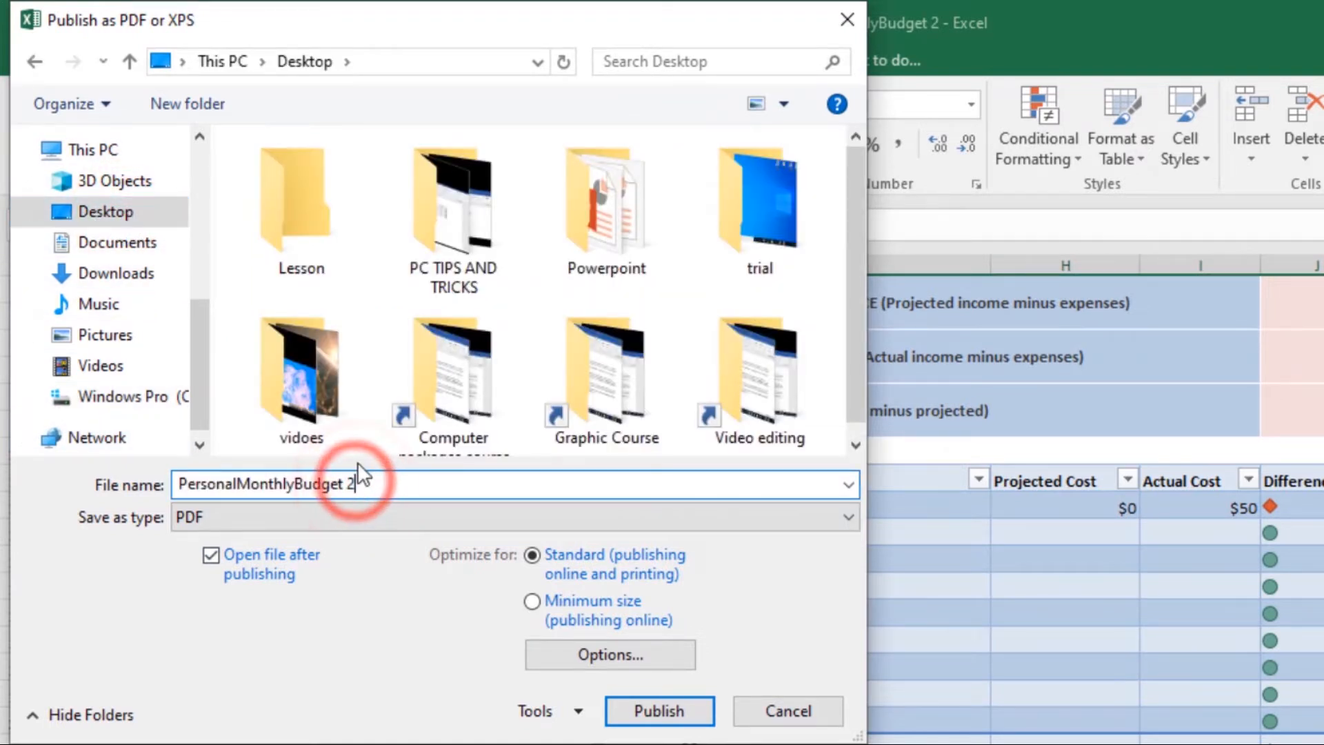
key(BackSpace)
text(3)
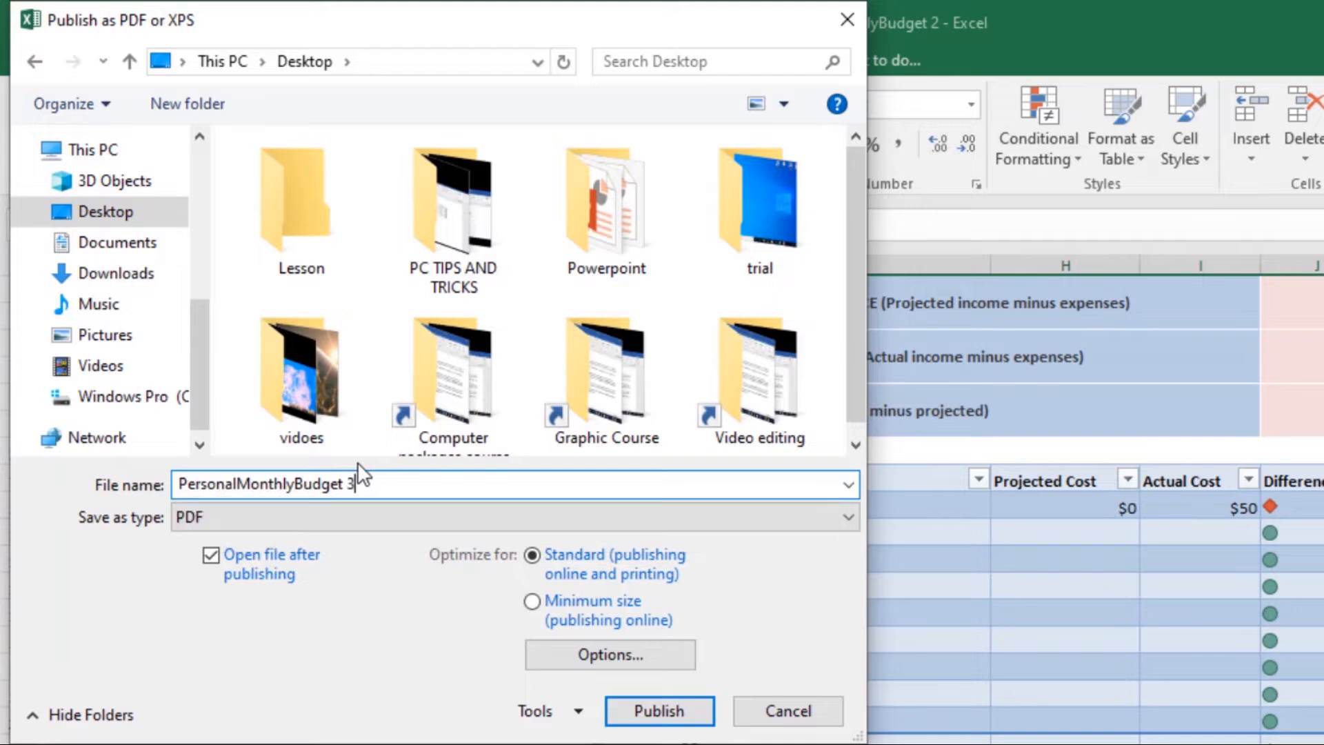
click(656, 713)
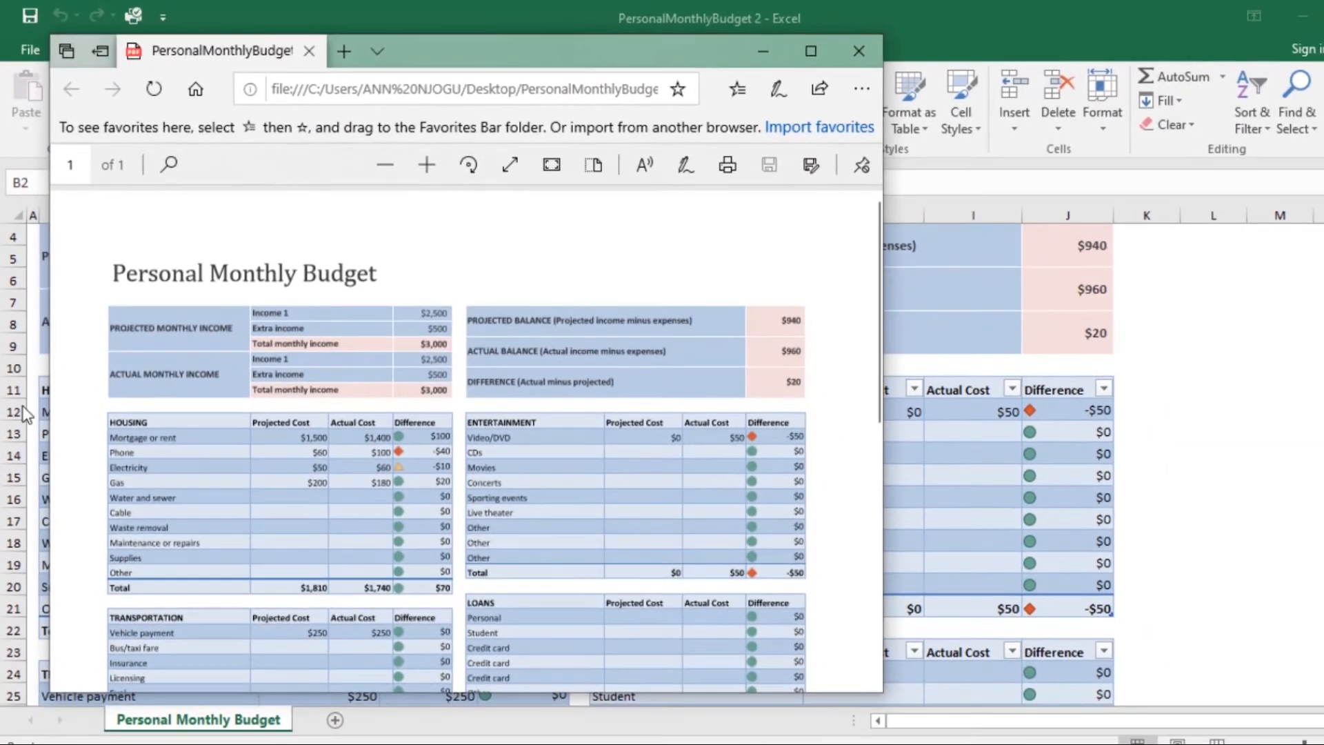
- Look through the published PersonalMonthlyBudget 3 PDF and close its viewer window
scroll(304, 333, down, 8)
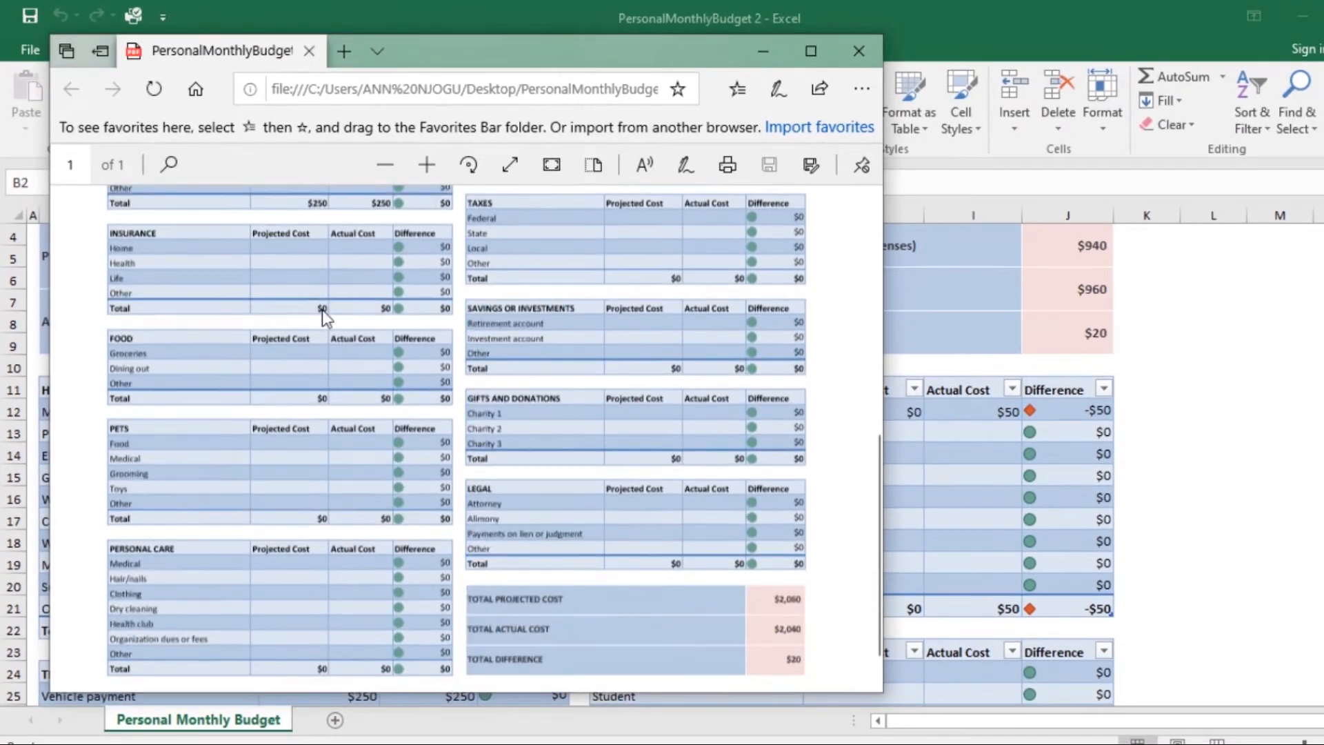
scroll(375, 387, up, 10)
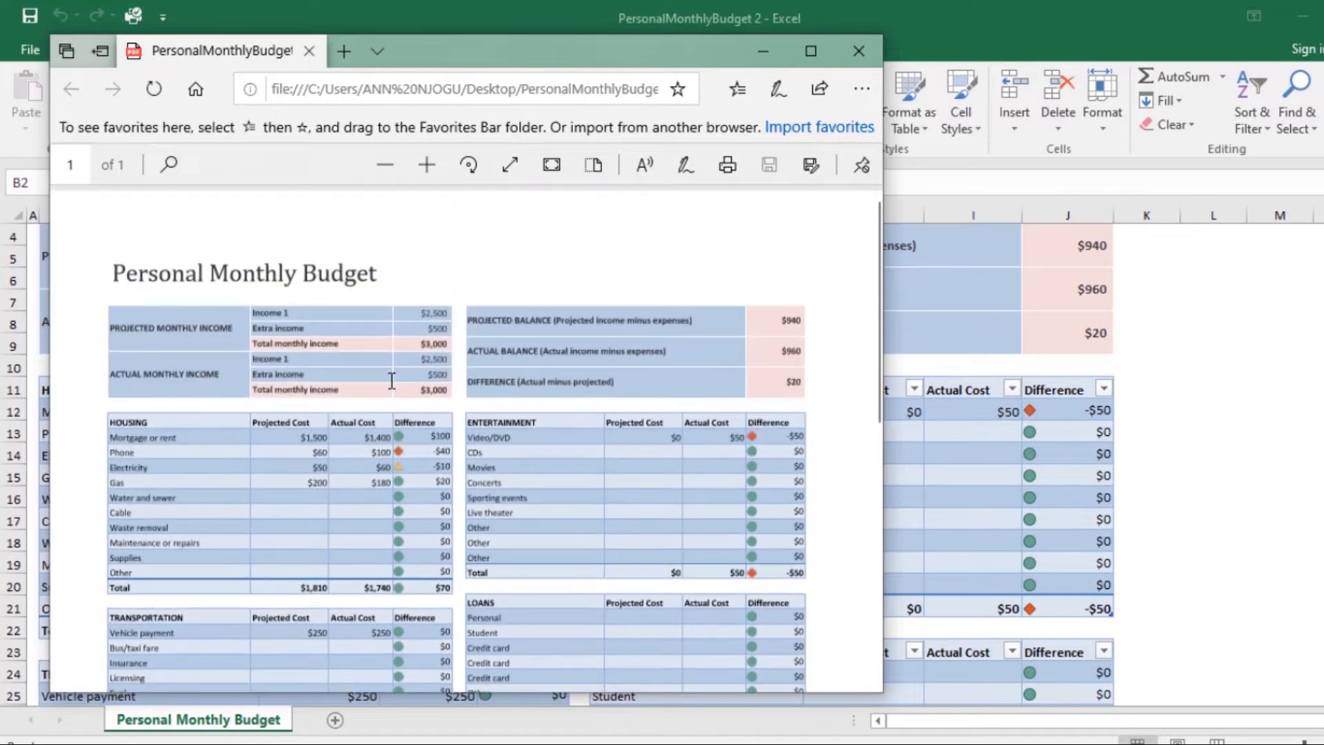
click(858, 50)
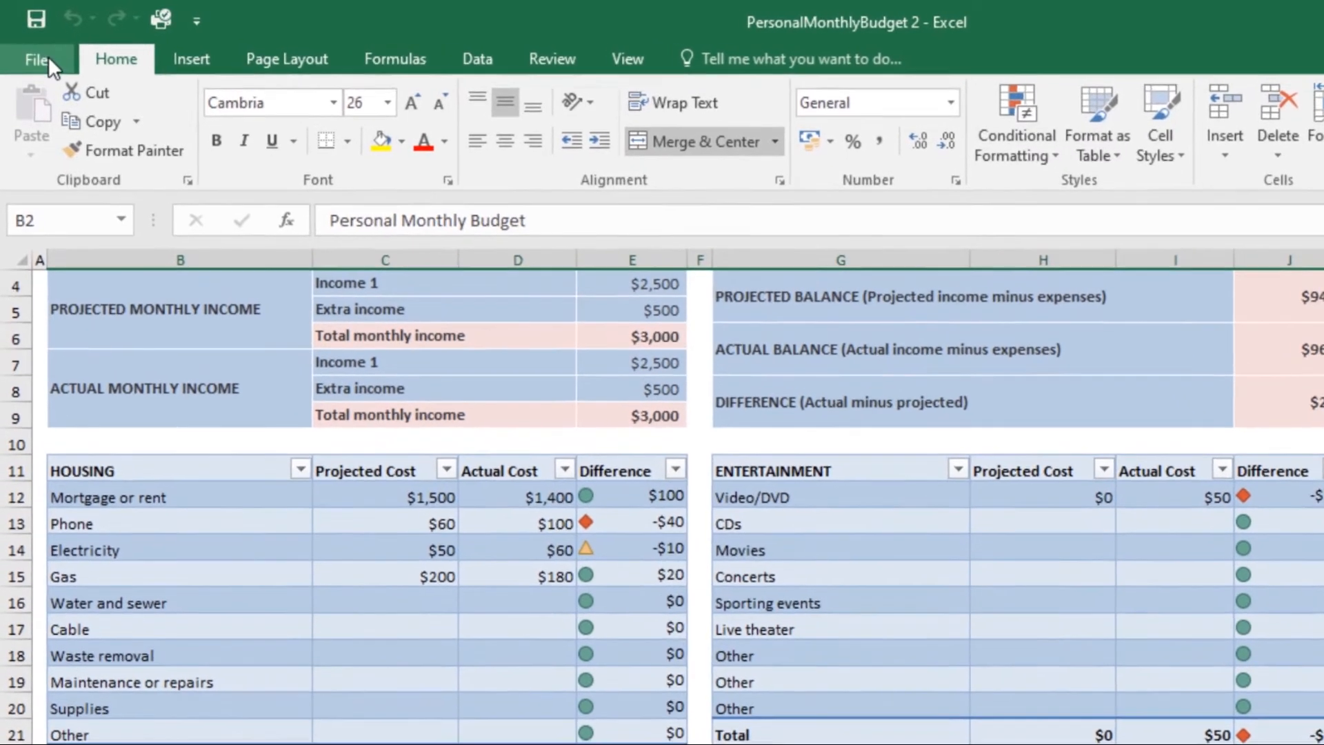
- Publish the entire workbook to the Desktop as a PDF named PersonalMonthlyBudget 2 and look through the resulting document
click(34, 57)
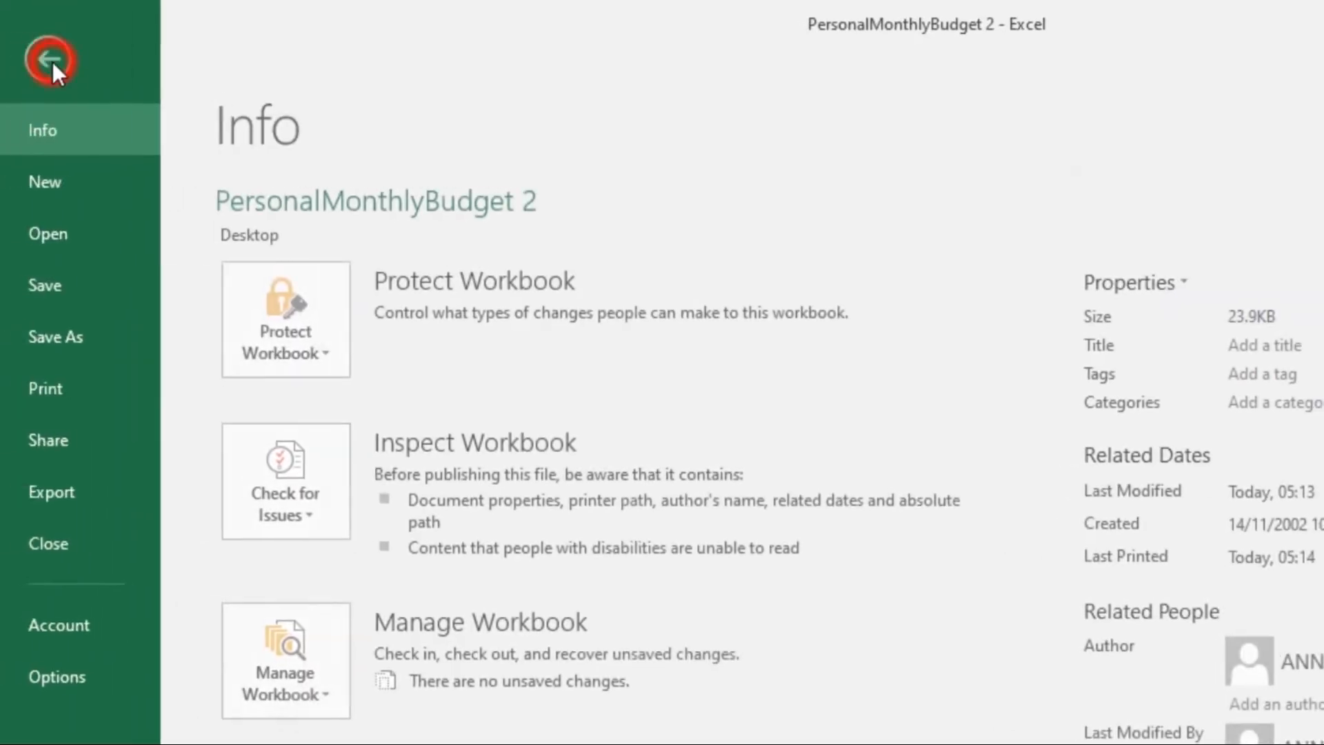
click(38, 509)
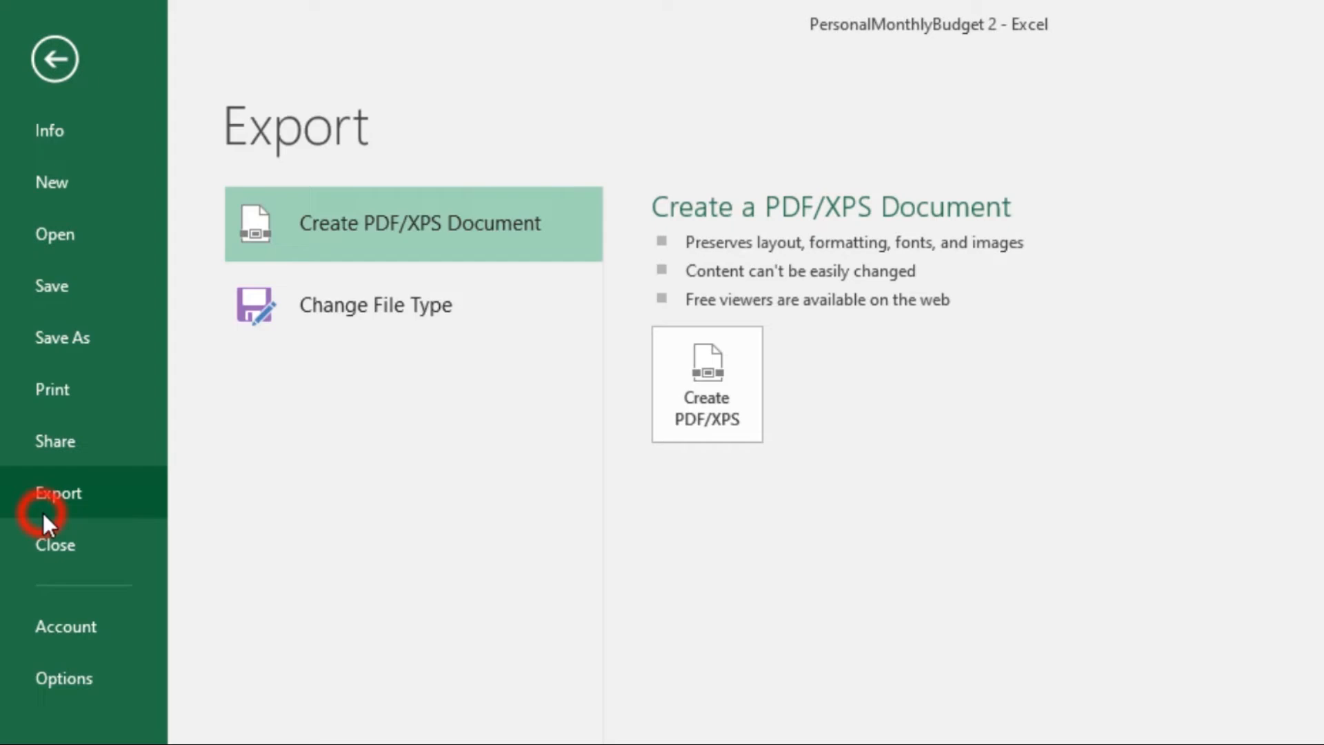
click(494, 222)
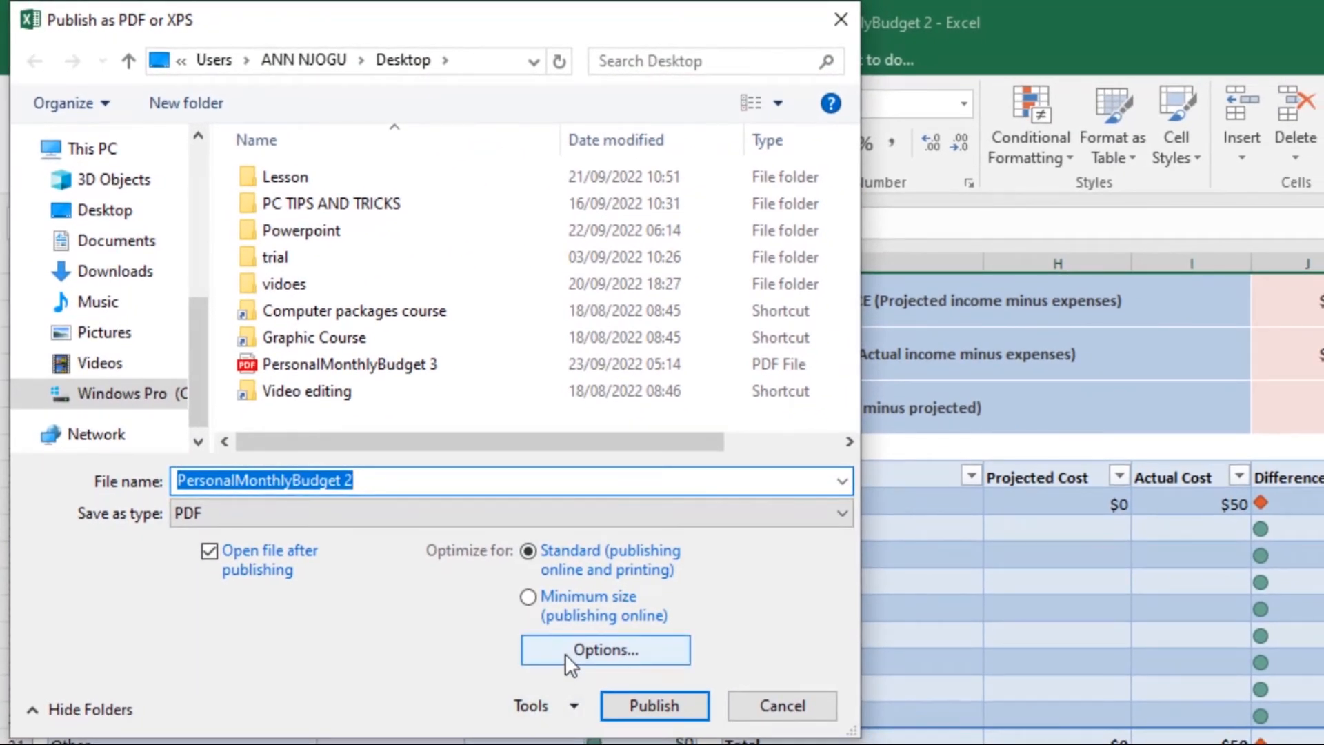
click(565, 652)
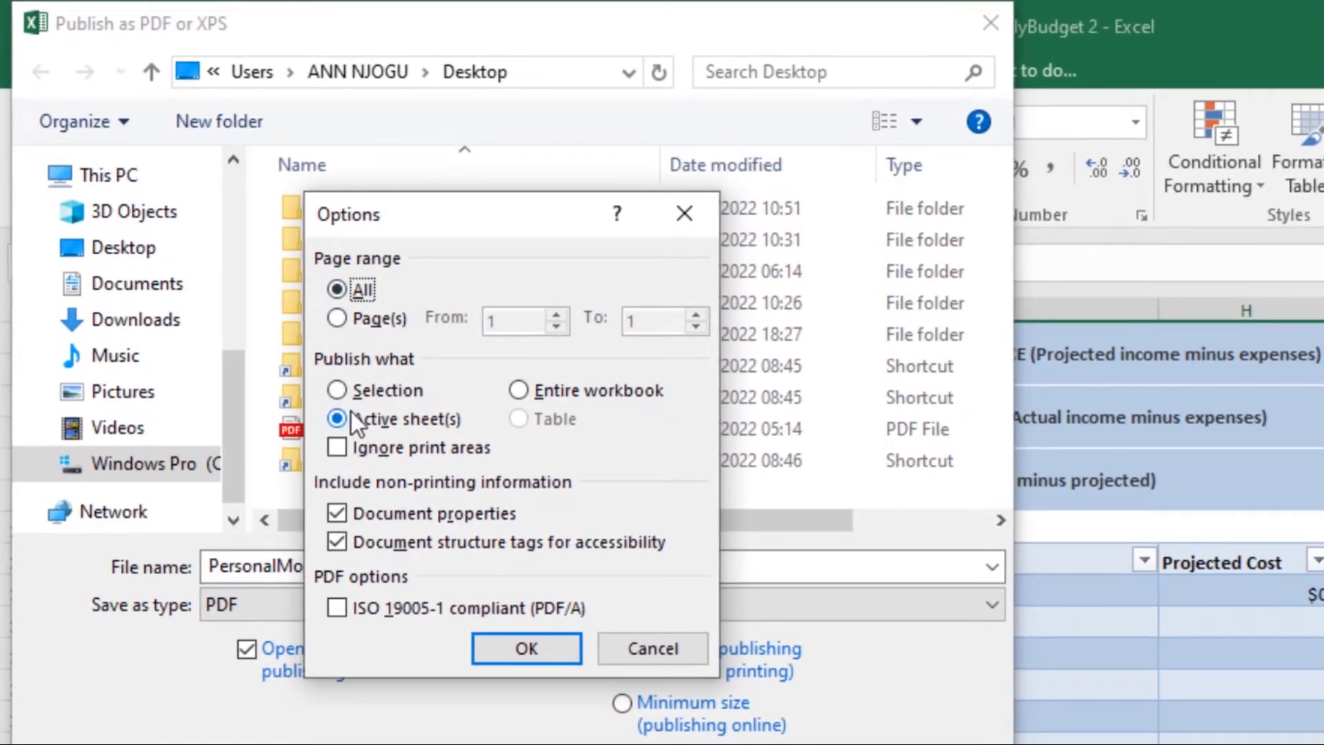
click(520, 389)
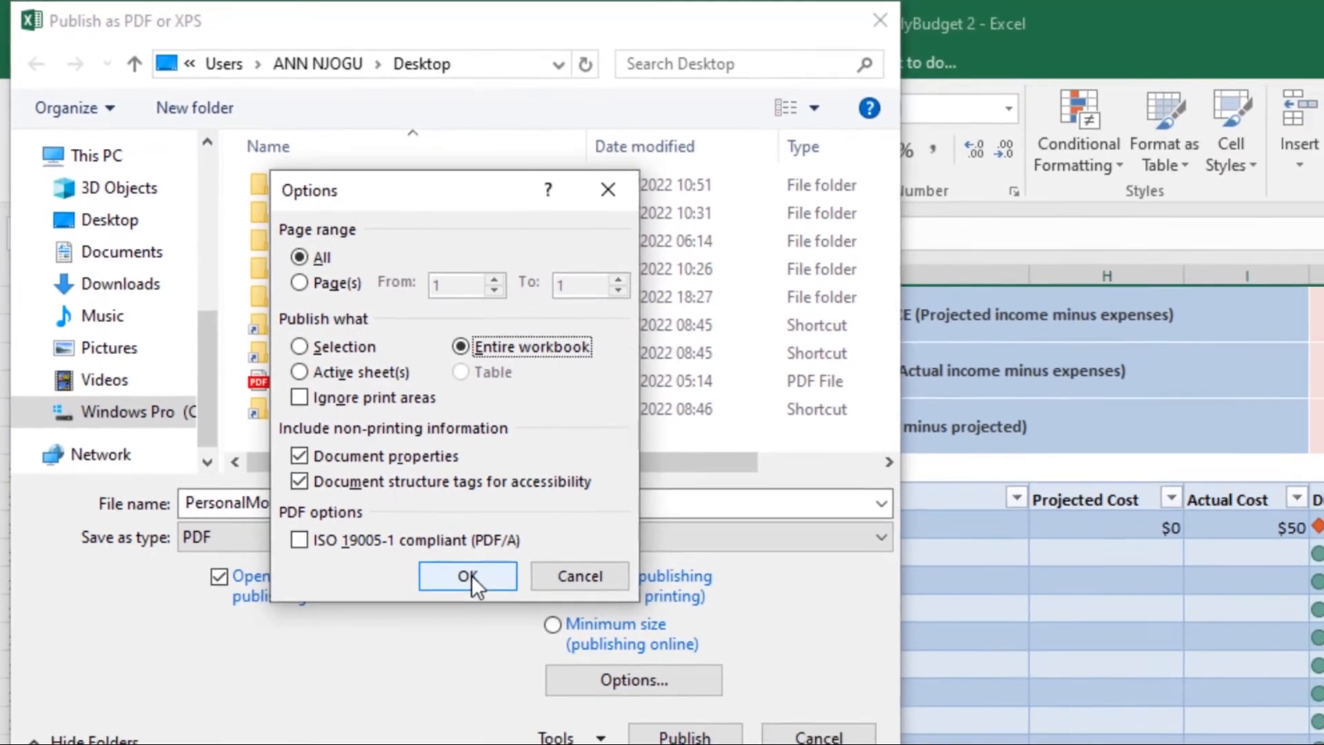
click(489, 651)
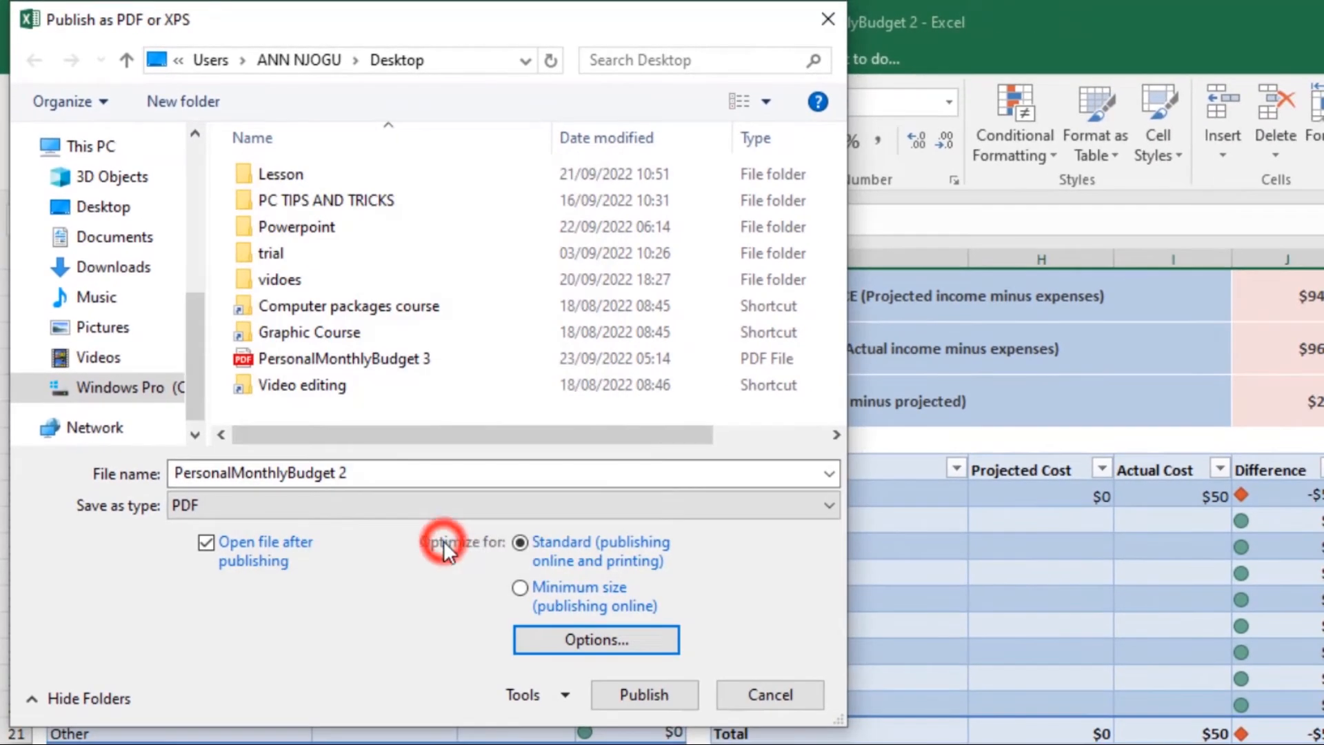
click(629, 696)
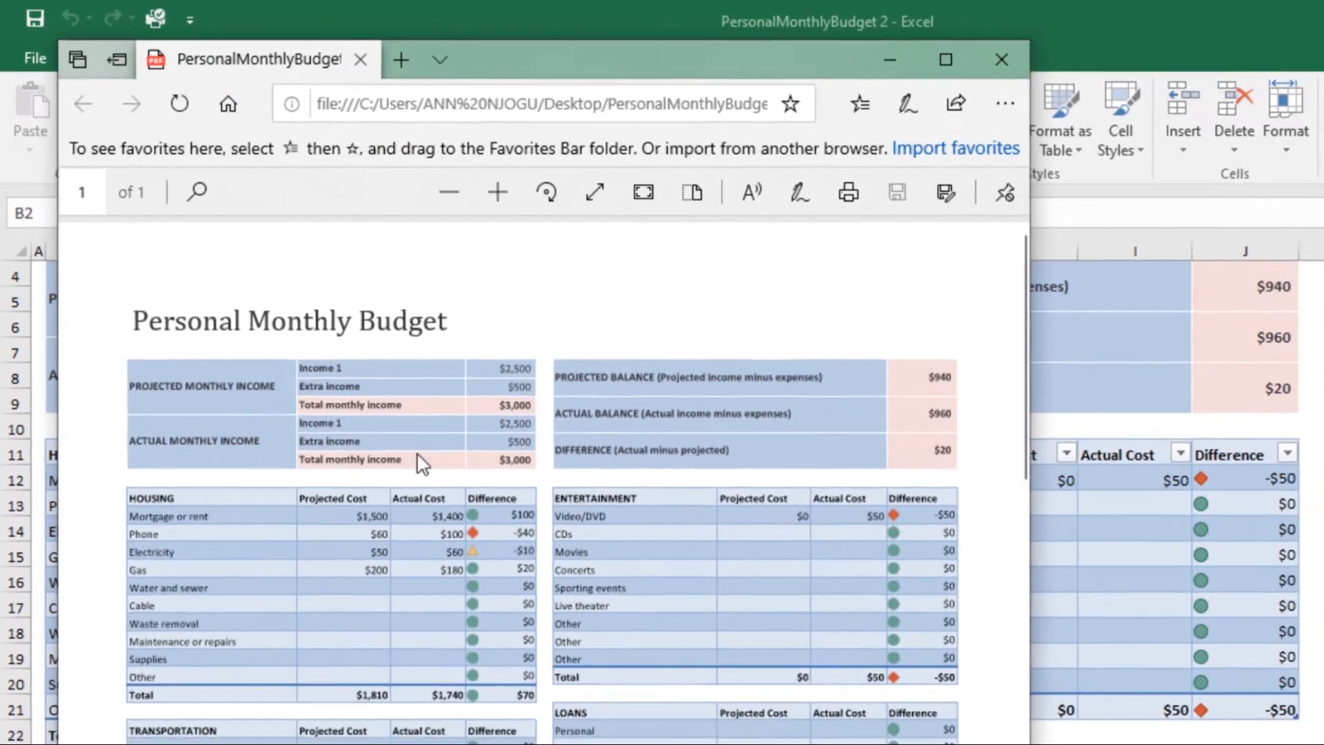
scroll(445, 444, down, 2)
scroll(667, 243, down, 3)
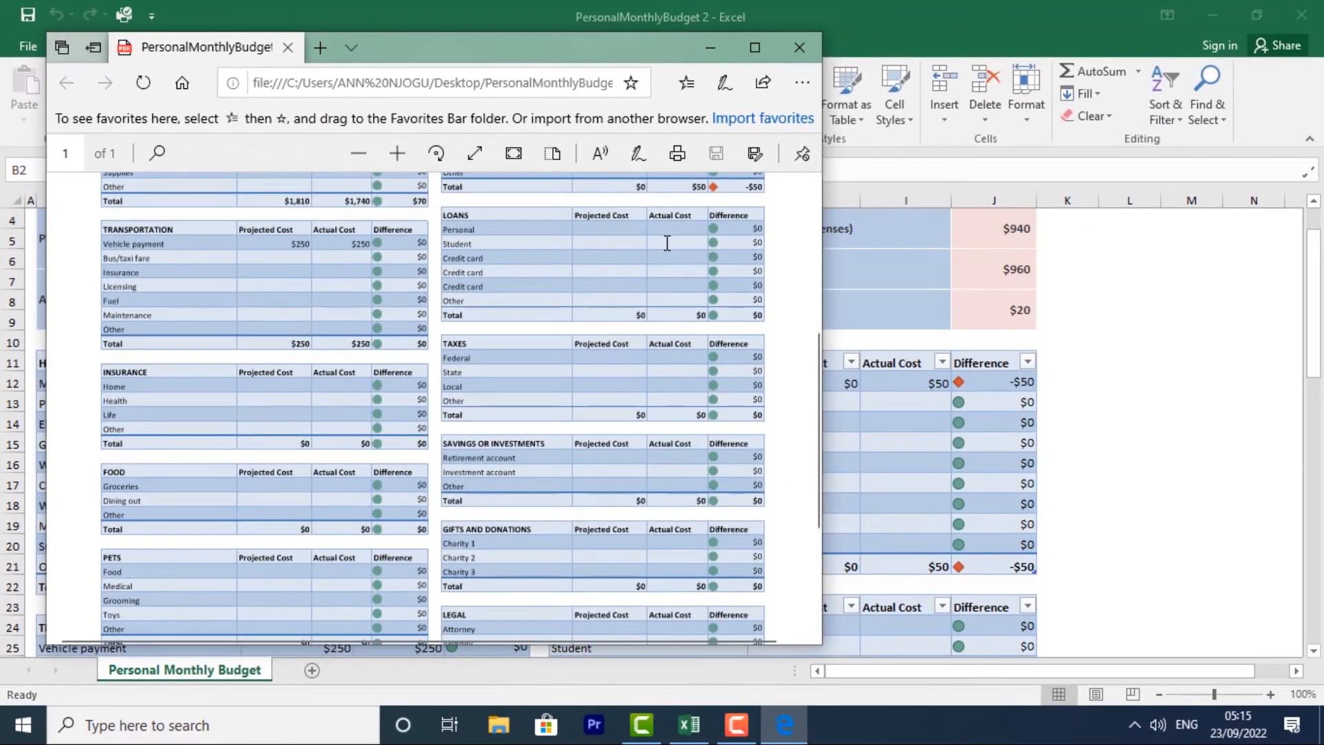
- Close the published PDF and start exporting the workbook to the Desktop as PersonalMonthlyBudget 2 with the file type XPS Document
click(800, 47)
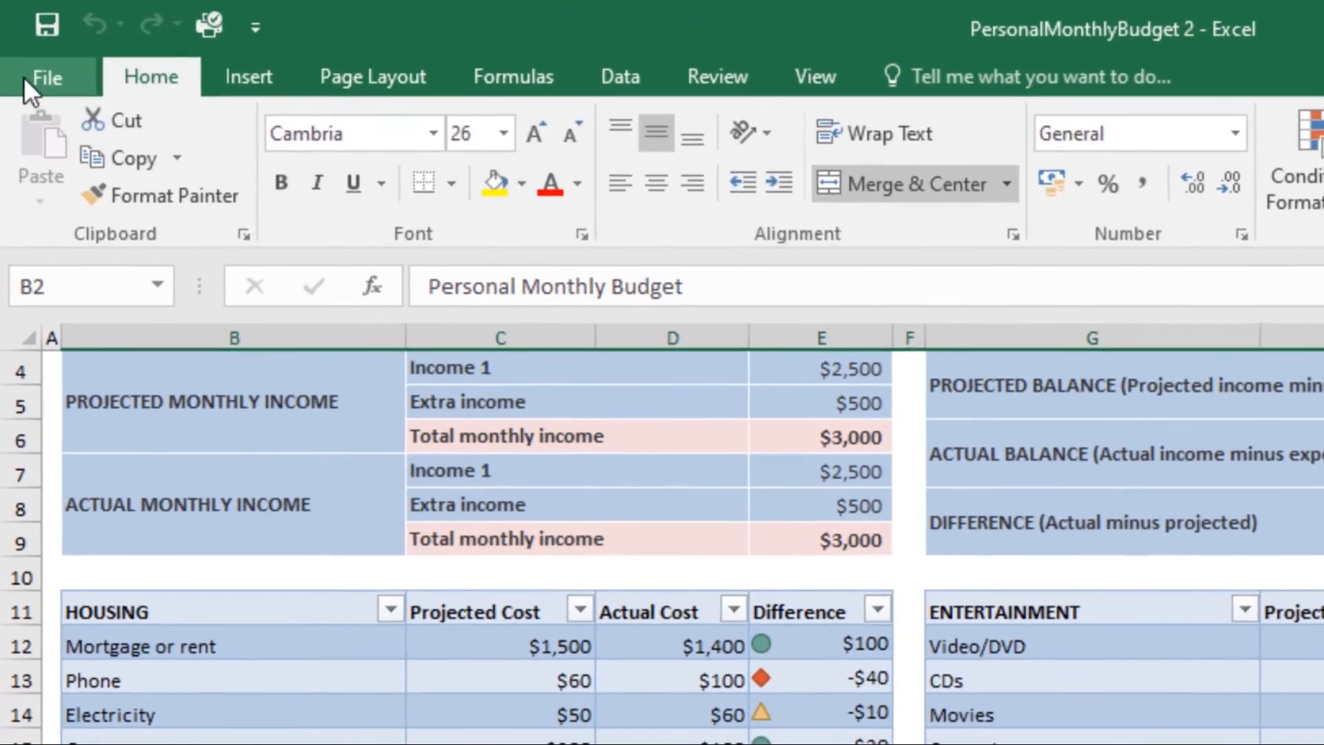
click(29, 45)
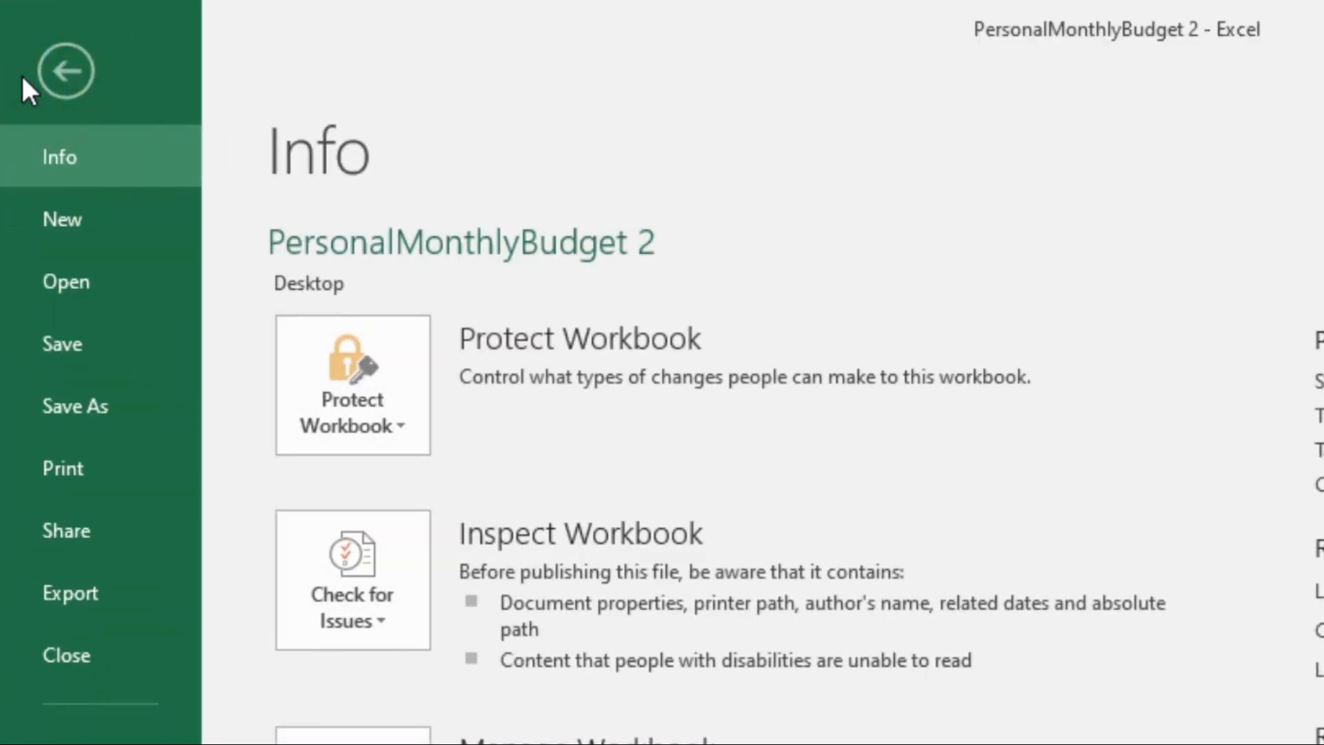
click(89, 611)
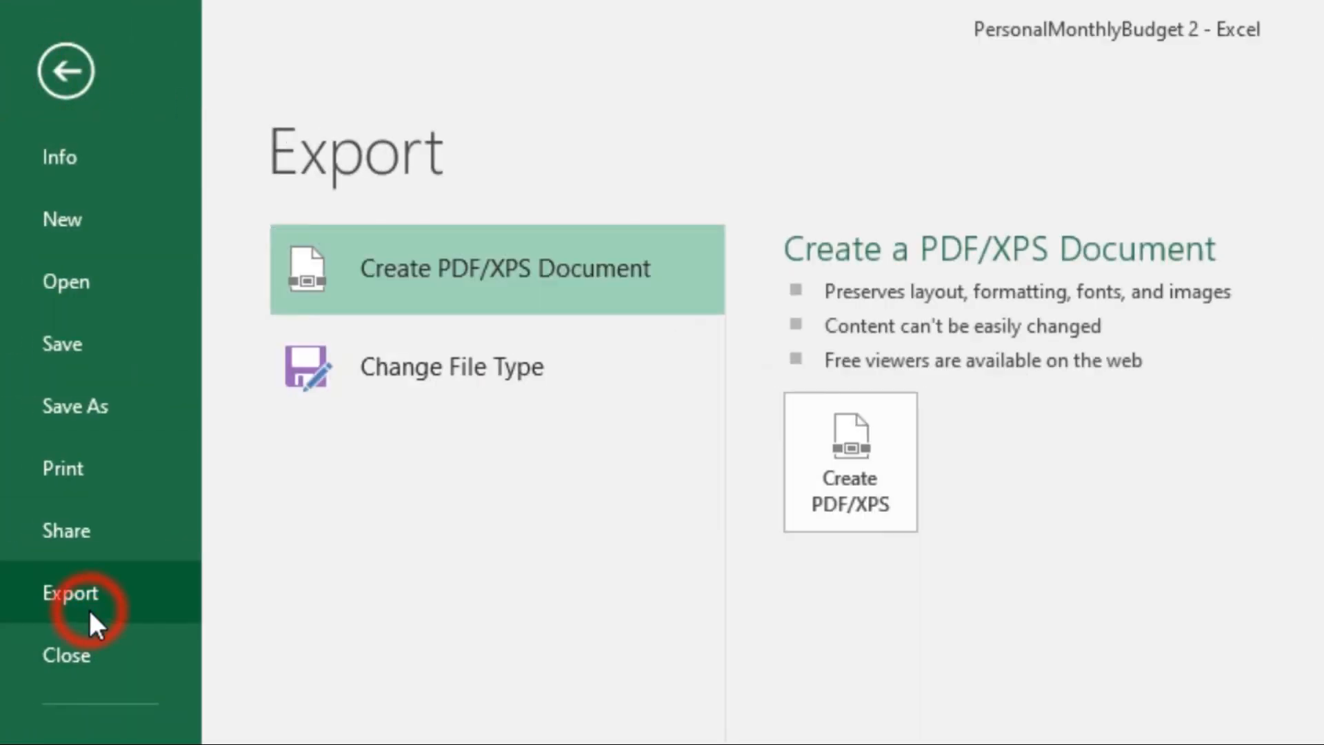
click(445, 378)
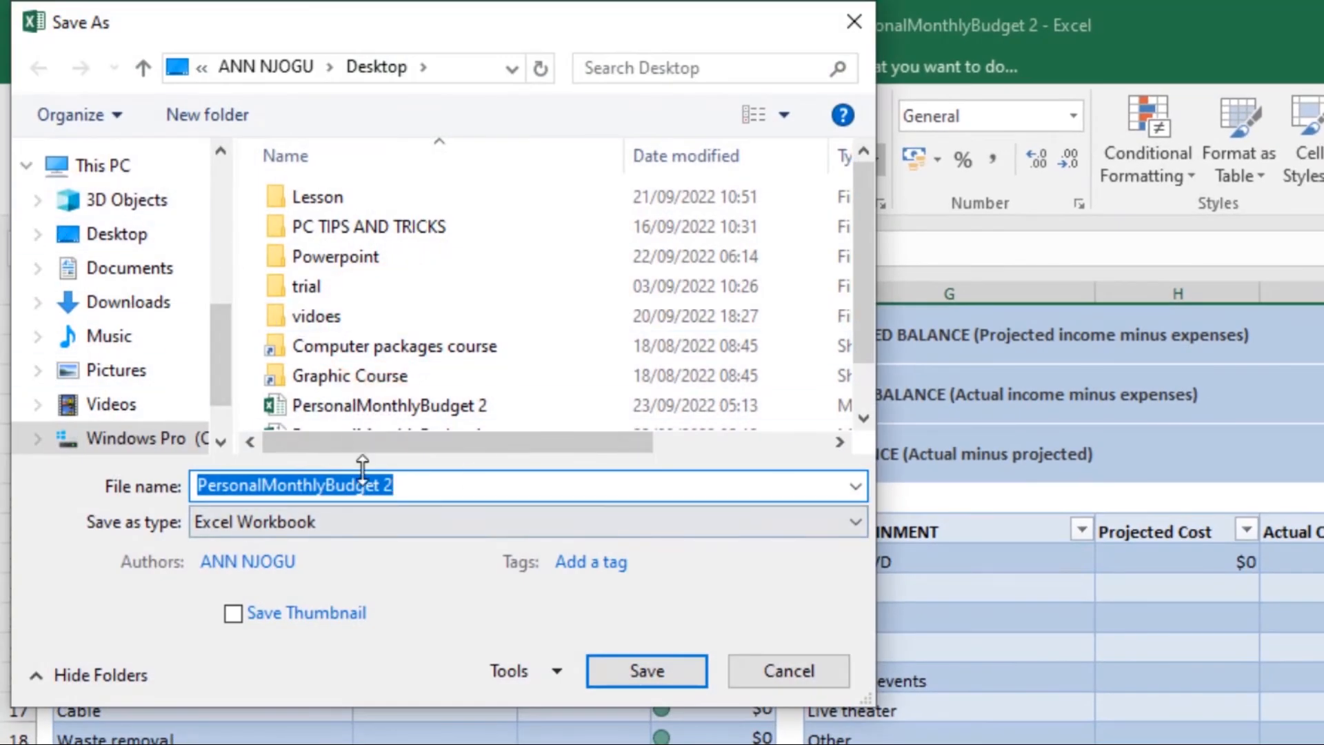
click(850, 523)
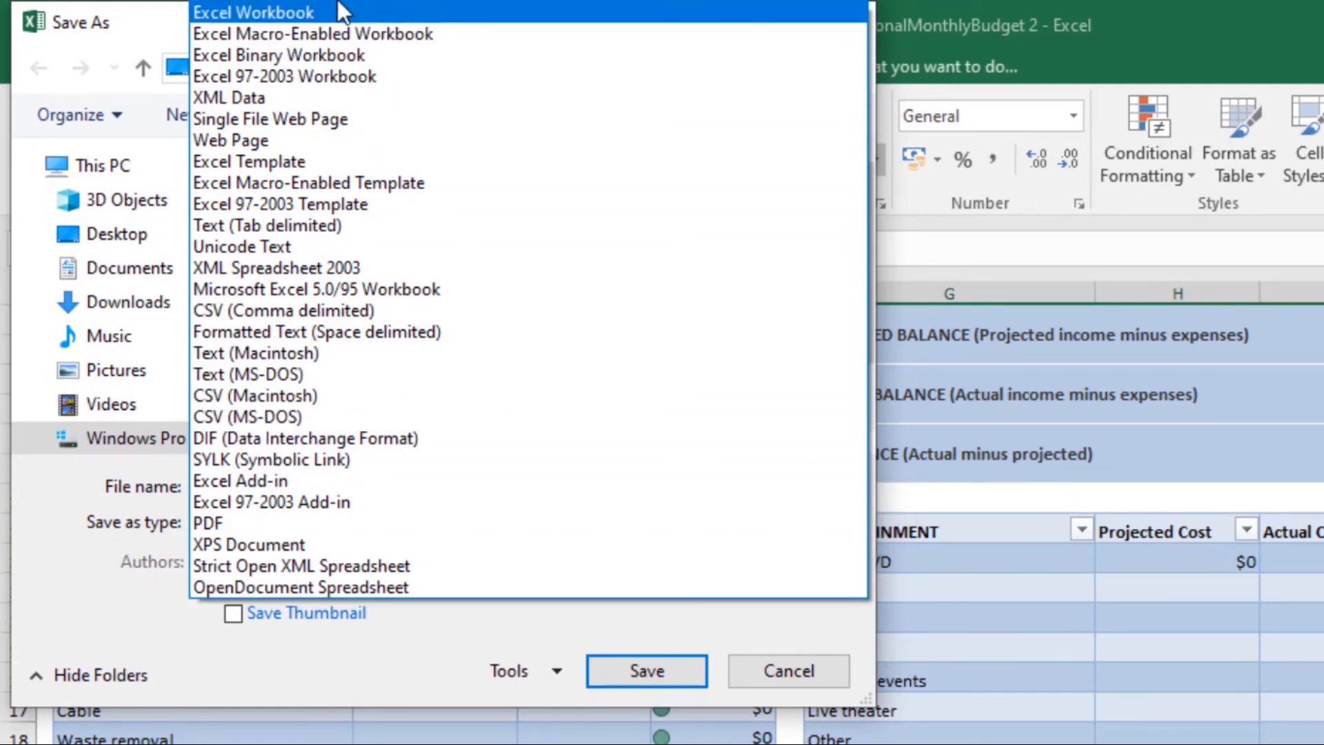
click(336, 542)
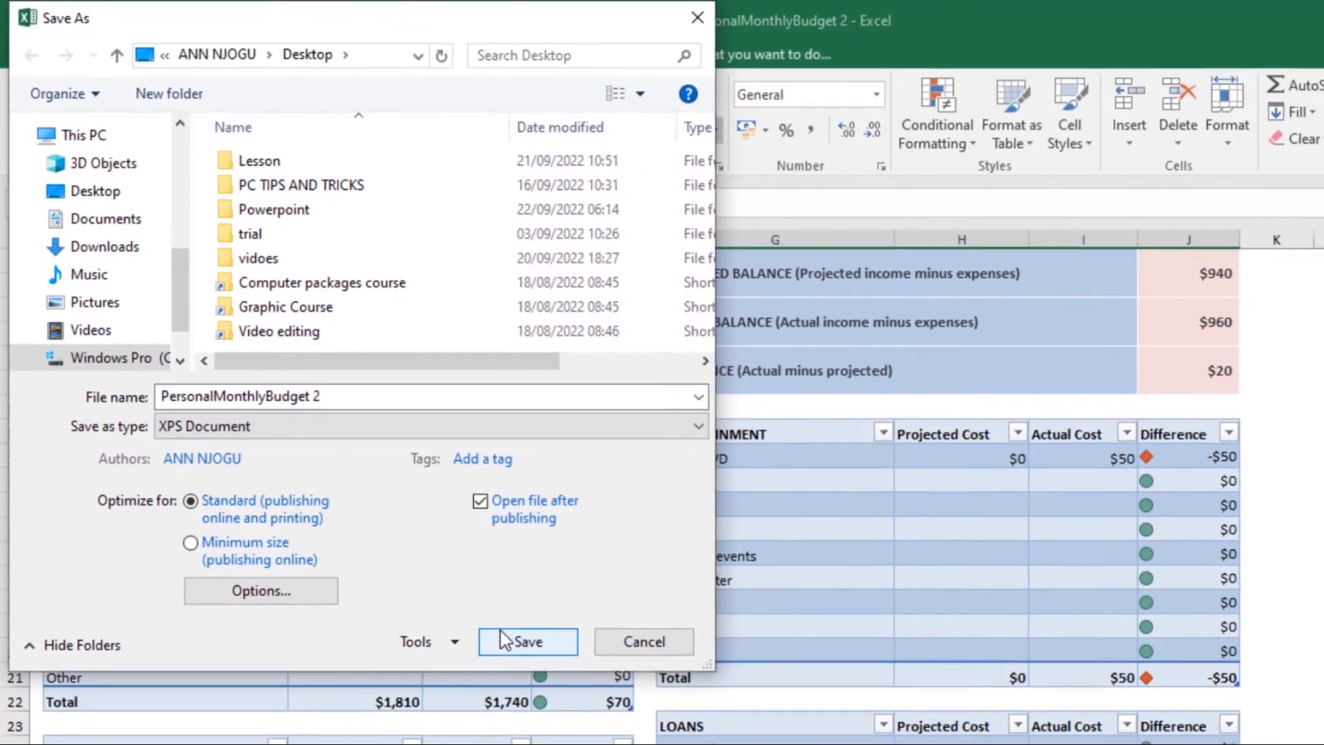